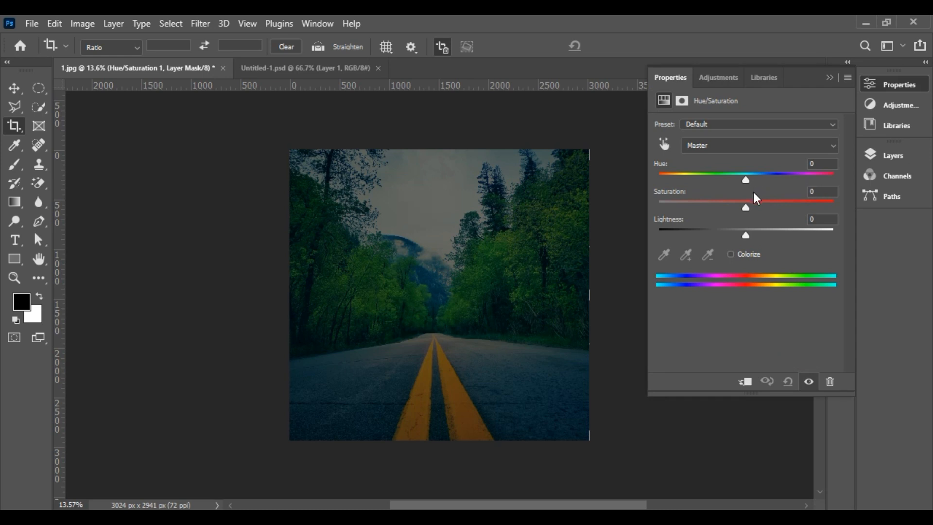
Set the Hue/Saturation adjustment's saturation to -46 and bring up the layer list
text(-46)
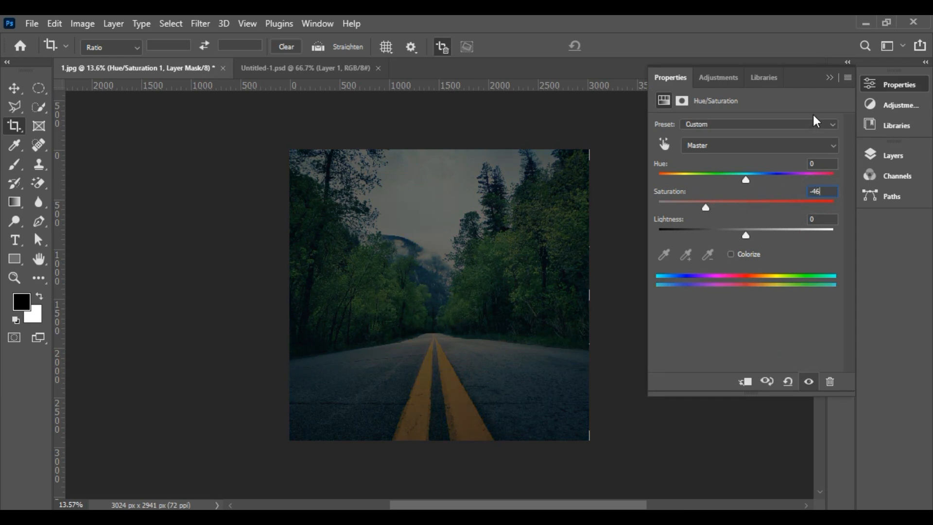
click(878, 155)
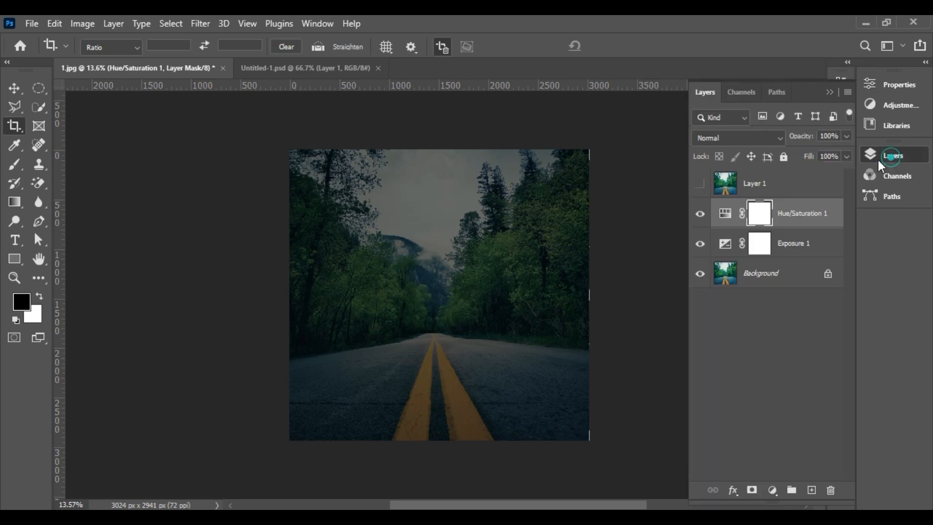
Add the white text "WABLOBY" in Bebas Neue Bold, 100 pt, near the image centre, above the Hue/Saturation 1 layer
click(782, 188)
click(791, 212)
click(14, 239)
click(412, 307)
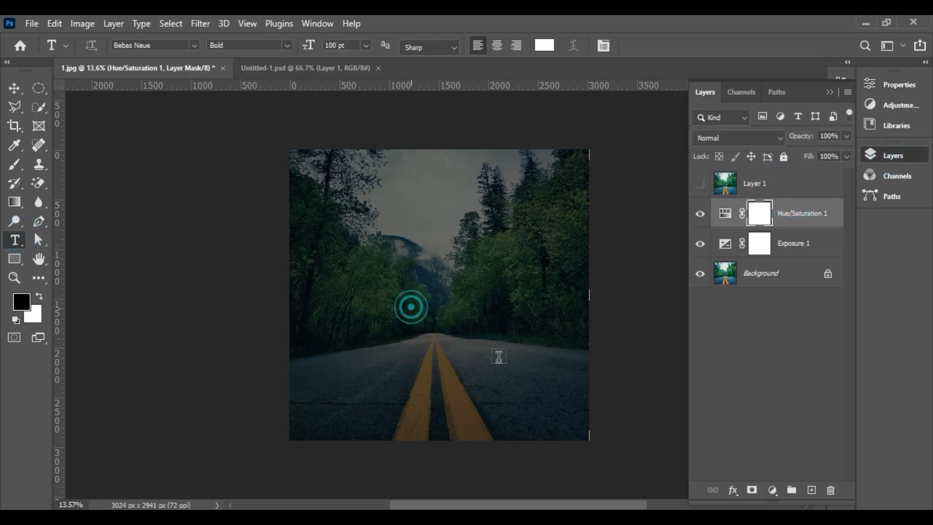
text(WA)
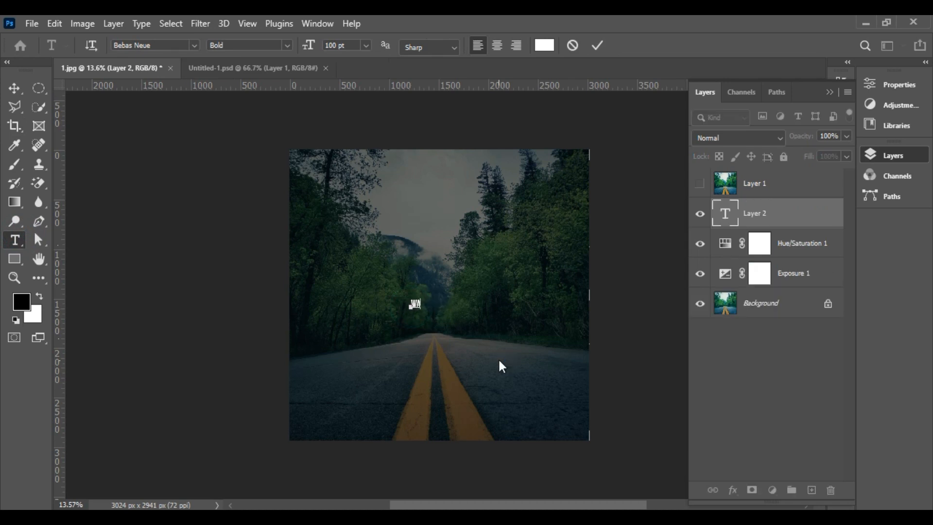
text(BLOBY)
Scale the WABLOBY text to about 665% and position it in the middle of the image over the road's horizon
click(13, 90)
key(ctrl+t)
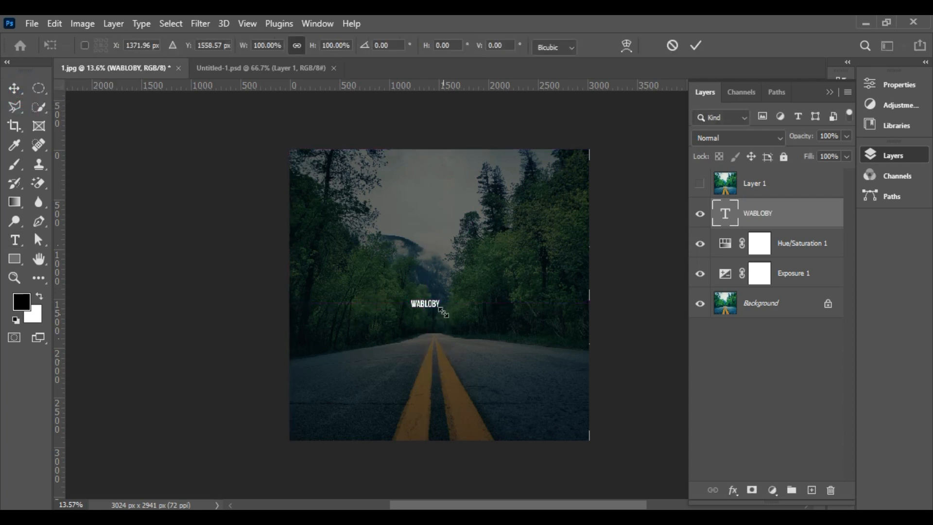
drag(443, 309, 594, 403)
drag(565, 338, 500, 328)
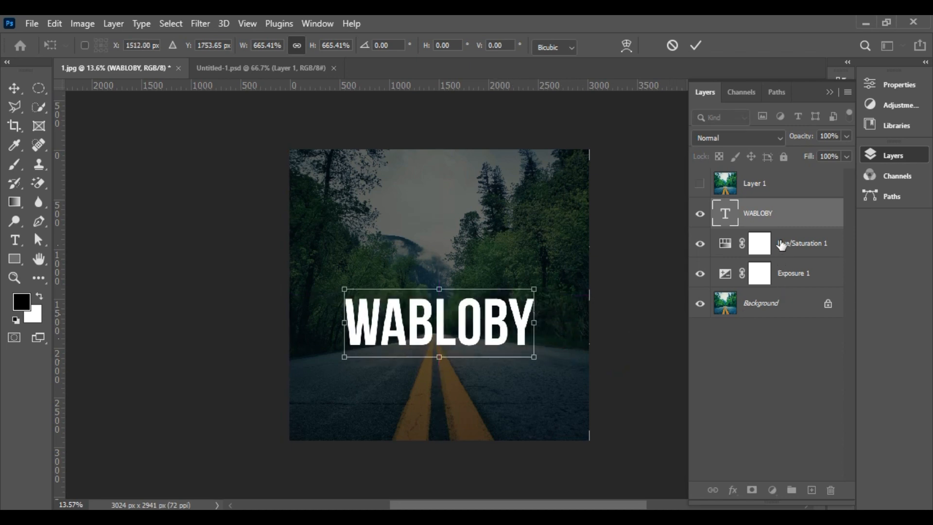
key(Return)
Convert the WABLOBY text layer to a smart object, duplicate it, and hide the original
right_click(774, 214)
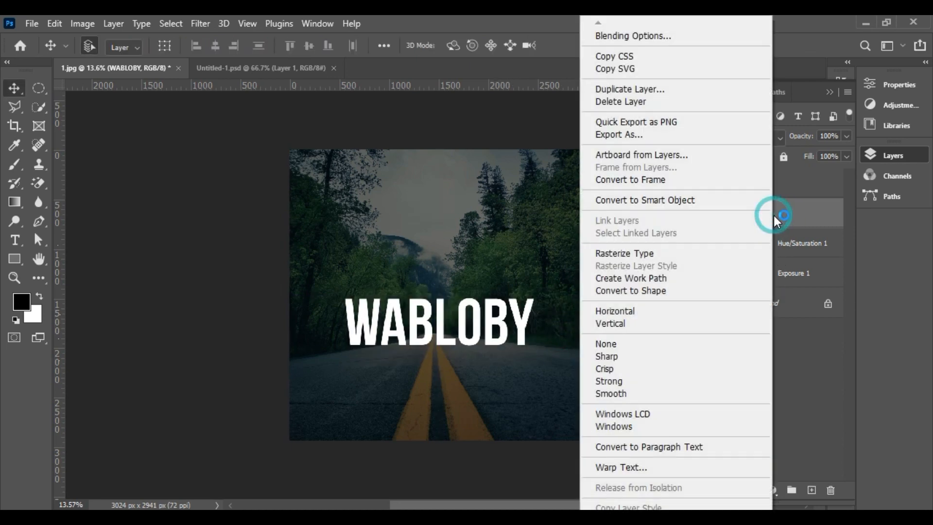
click(671, 200)
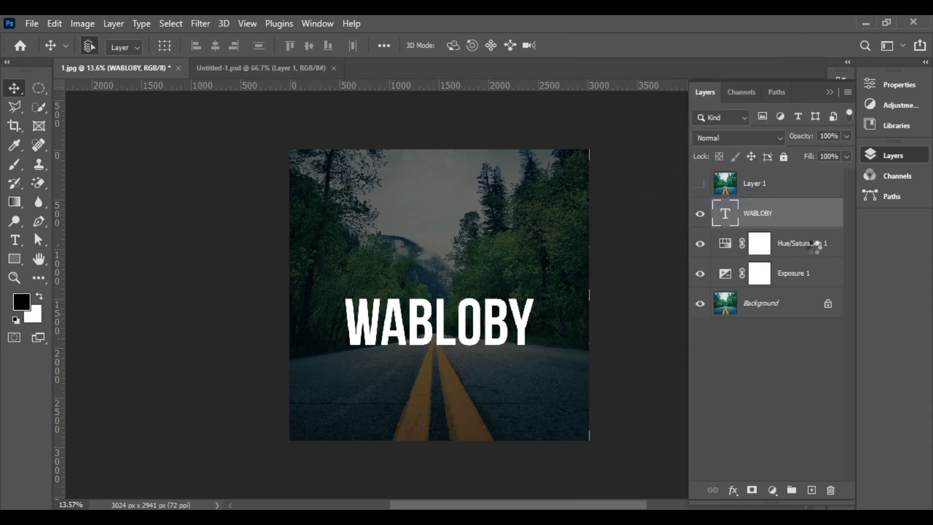
key(ctrl+j)
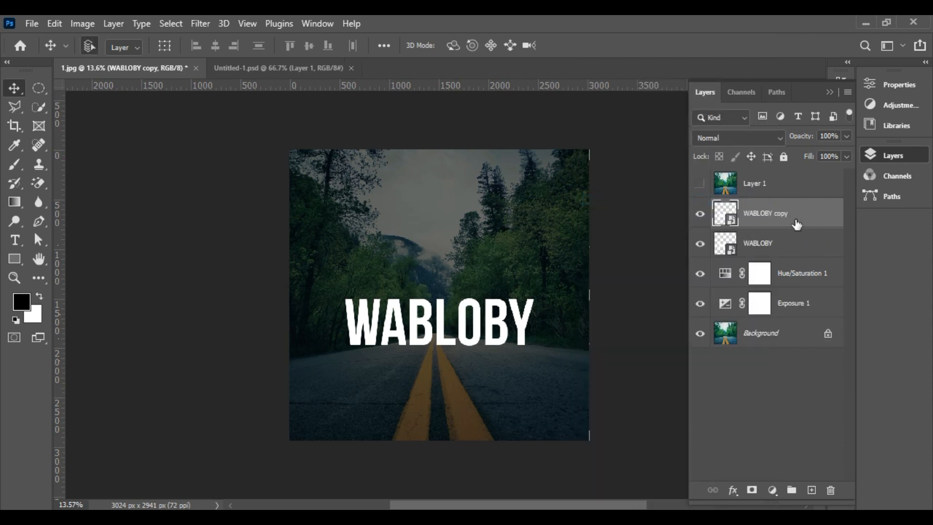
click(700, 243)
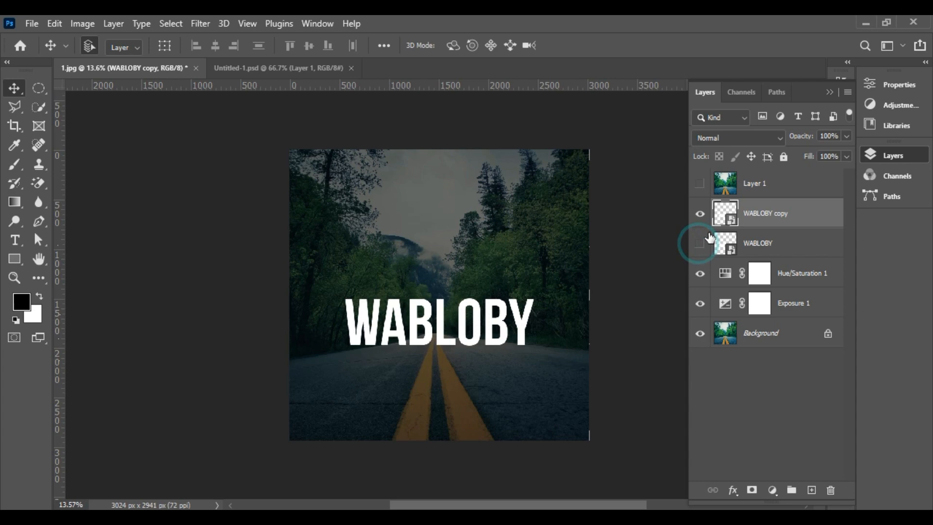
Show Layer 1 and clip it to the WABLOBY copy layer
click(700, 183)
click(787, 185)
right_click(787, 185)
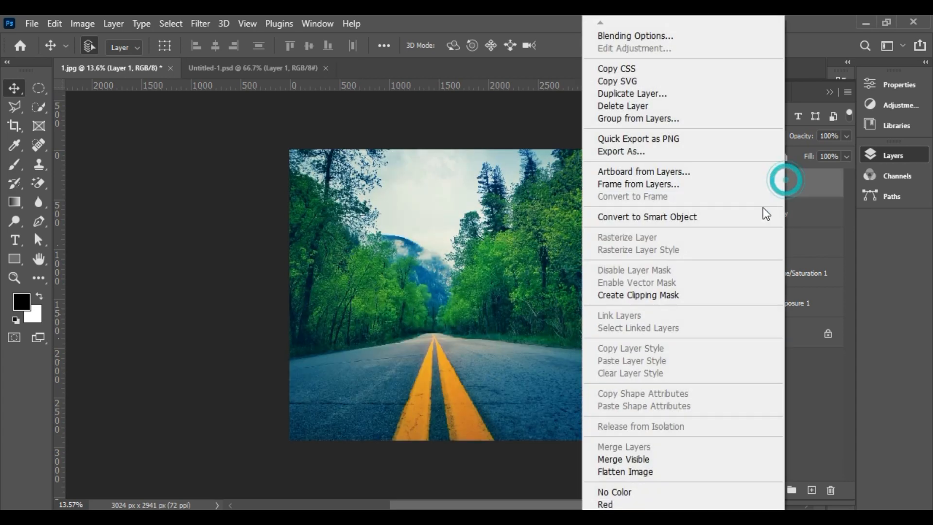
click(648, 295)
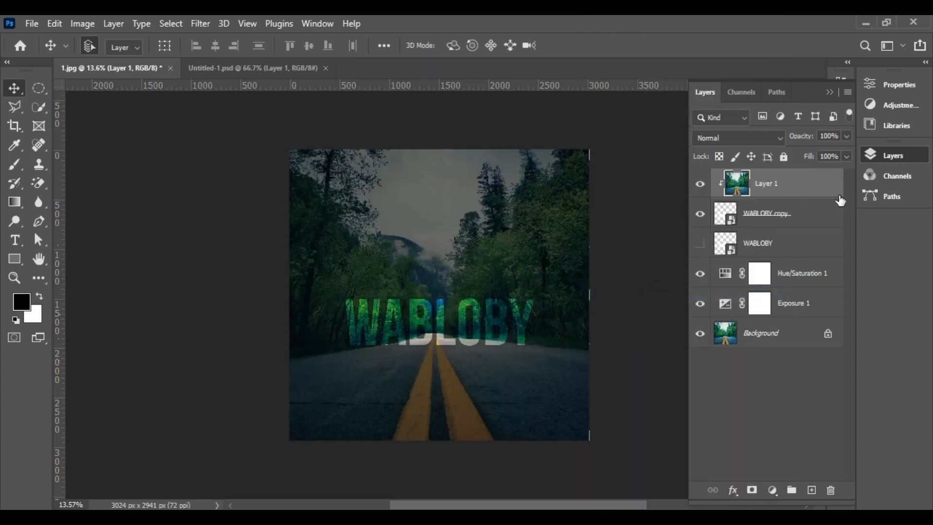
Open the WABLOBY copy layer's blending options and enable a Stroke effect, keeping the text in view
click(797, 209)
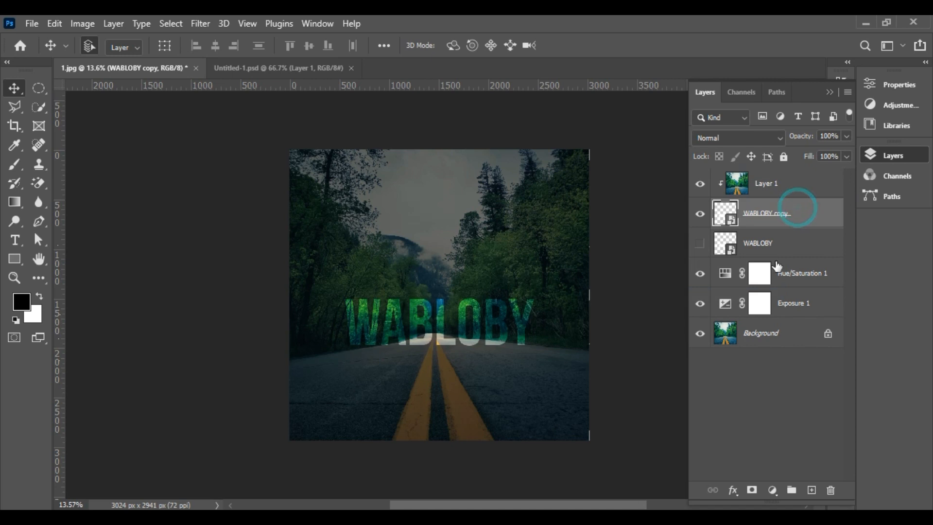
click(774, 491)
click(746, 497)
click(729, 489)
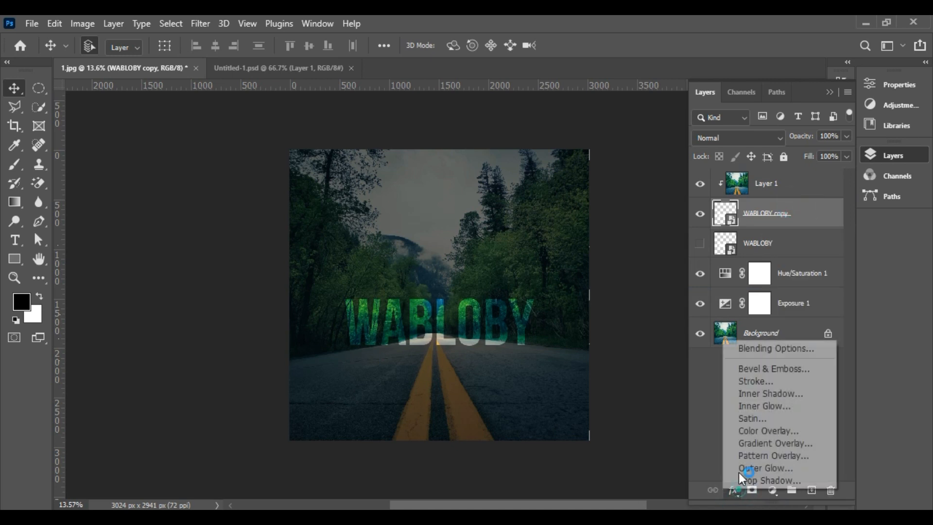
click(778, 344)
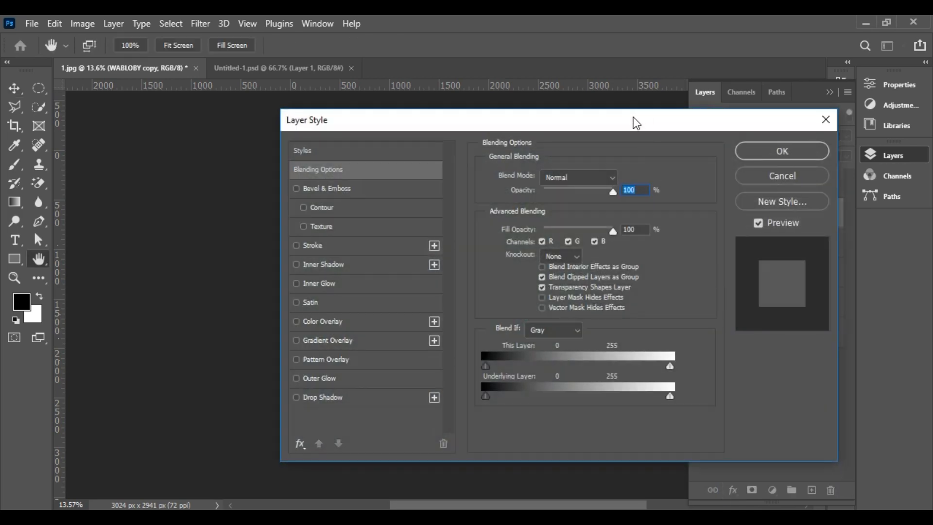
drag(633, 118, 835, 120)
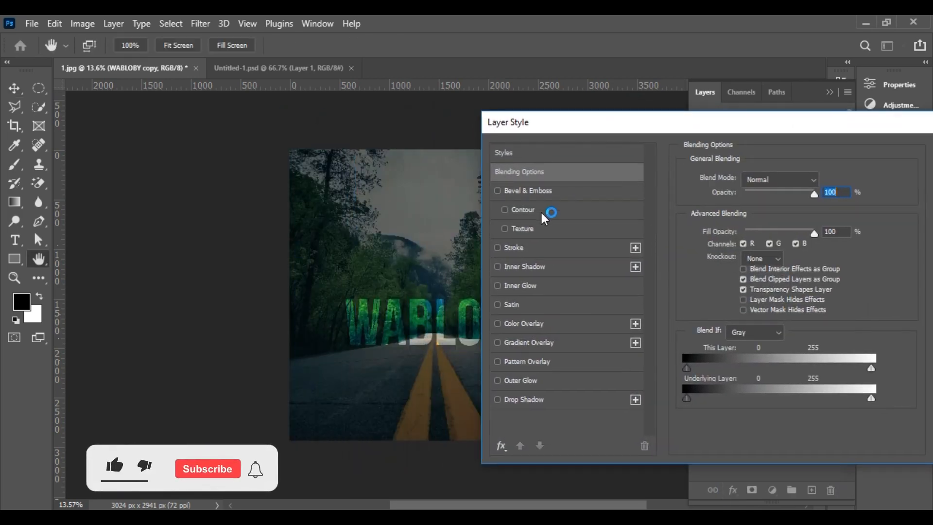
click(498, 250)
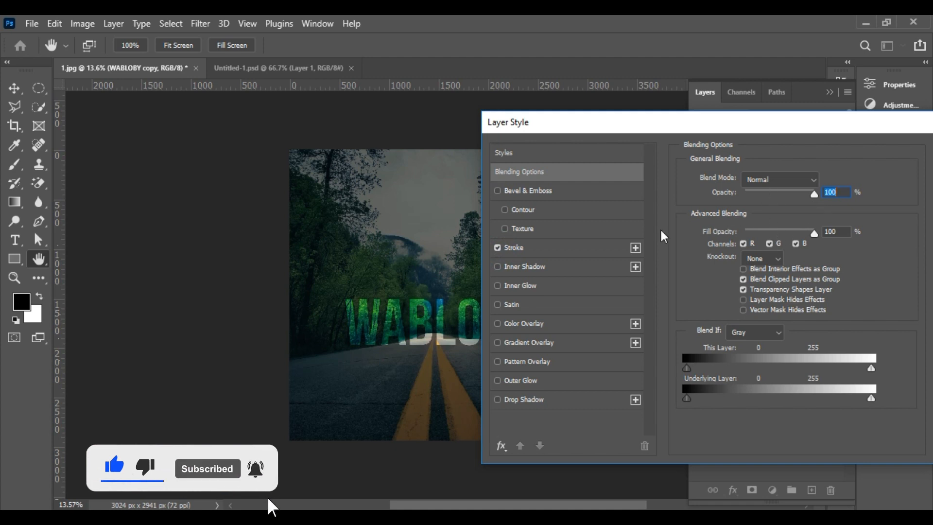
click(515, 247)
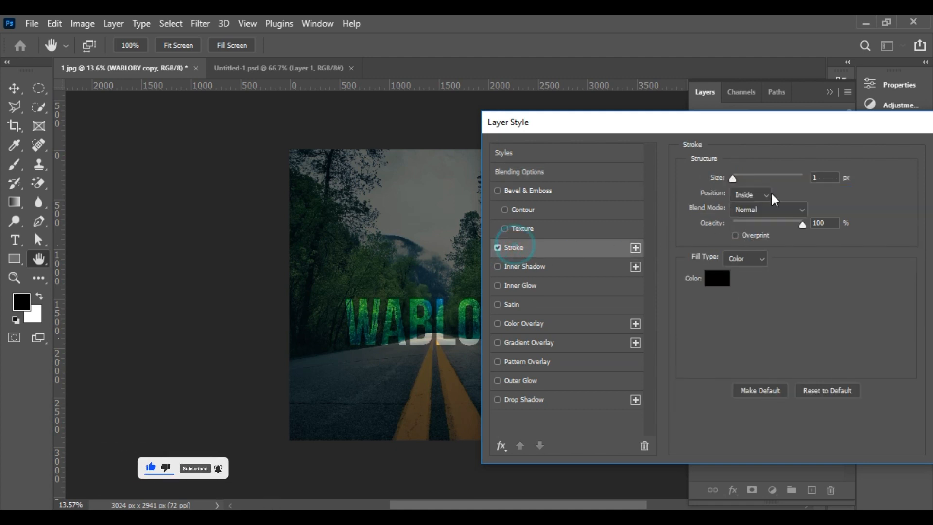
Set the stroke colour to white (ffffff) and its size to 2 px
click(708, 278)
drag(540, 249, 428, 215)
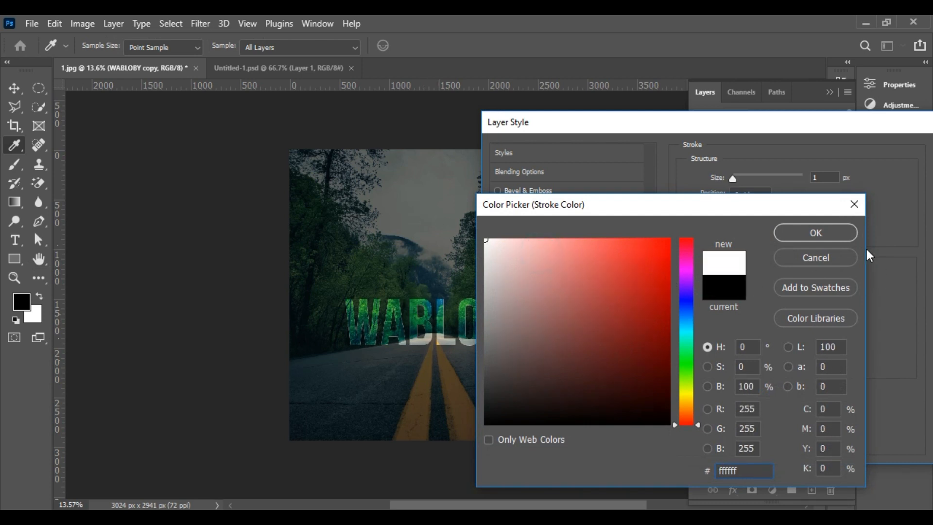
click(821, 232)
click(832, 178)
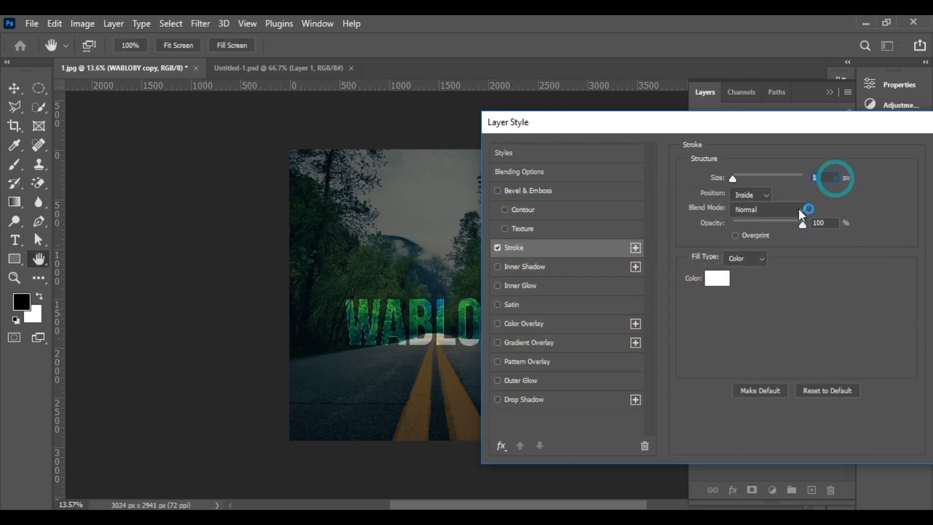
text(5)
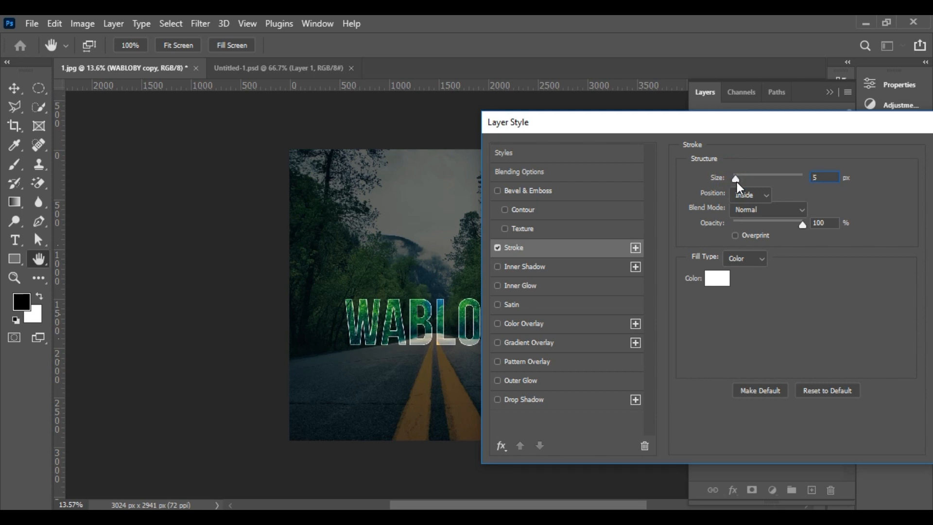
text(2)
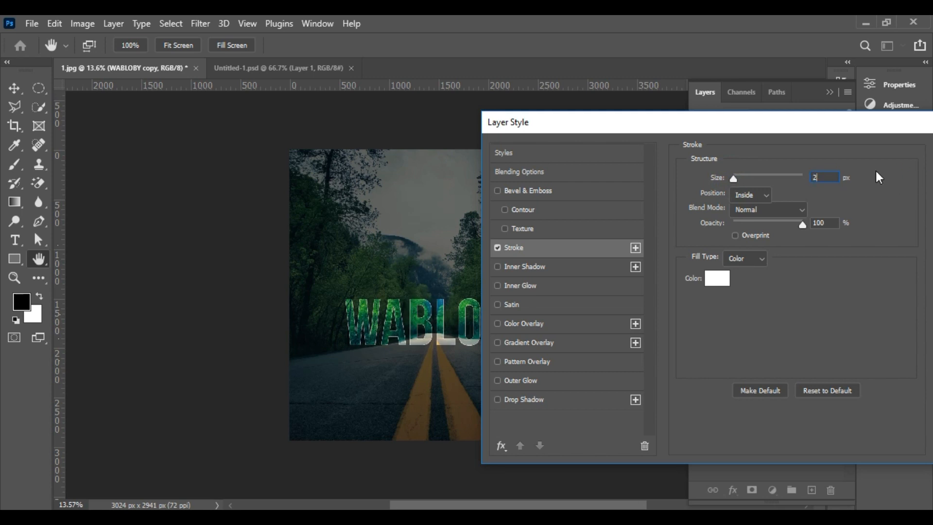
Enable an Inner Glow on the WABLOBY copy with solid colour ffffff and 100% opacity
click(504, 289)
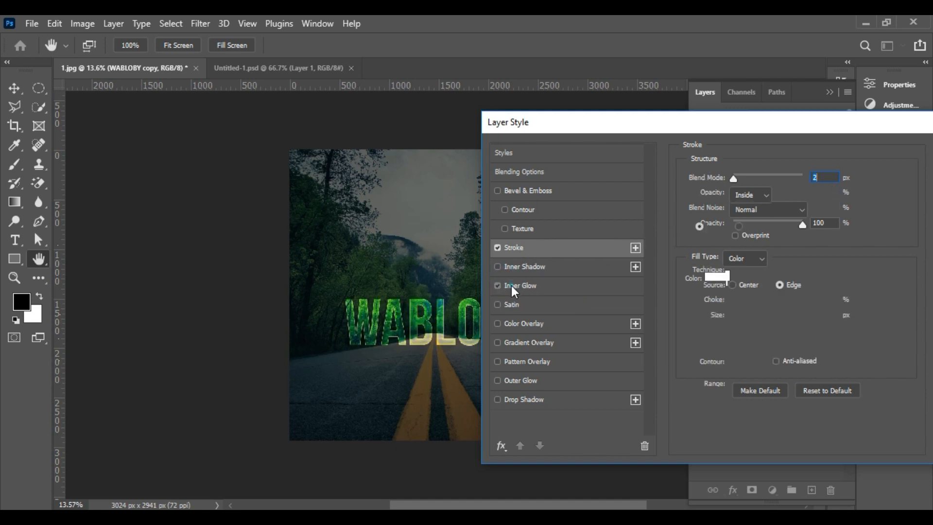
click(511, 285)
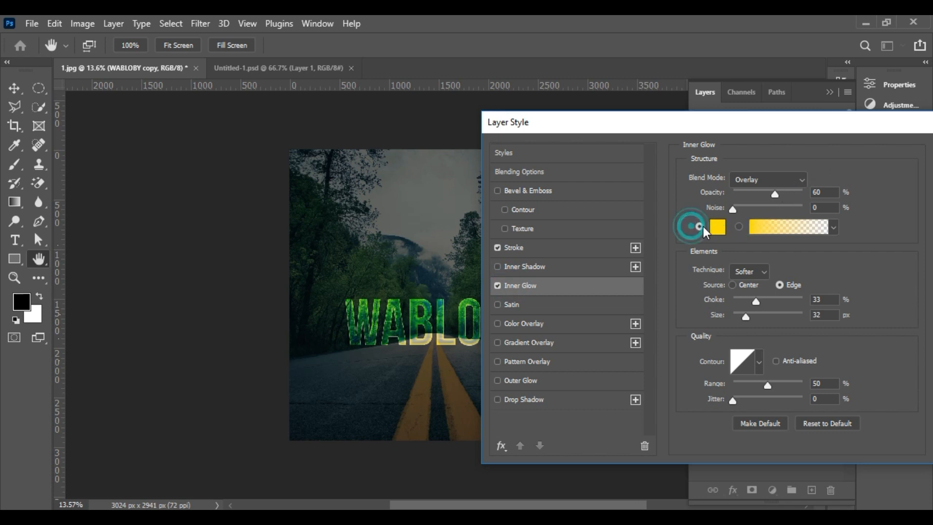
click(738, 226)
click(698, 226)
click(717, 227)
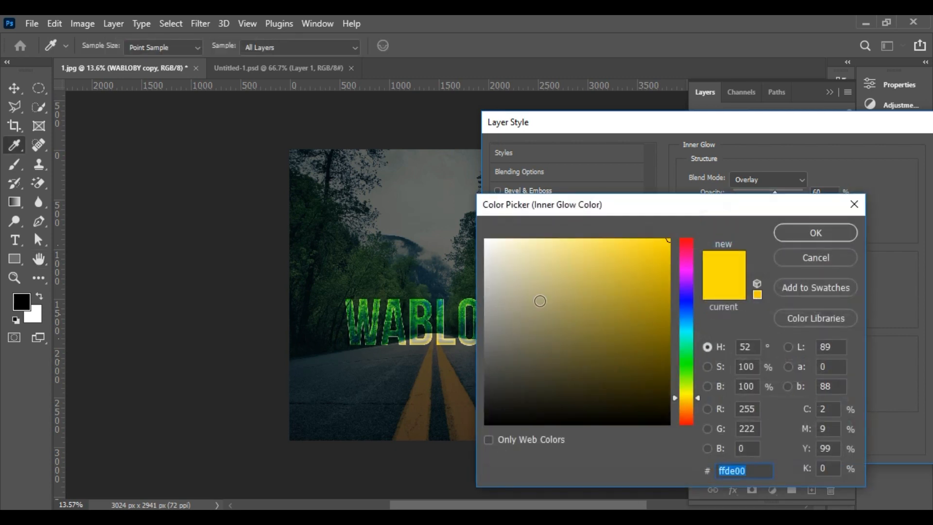
text(ffffff)
click(819, 232)
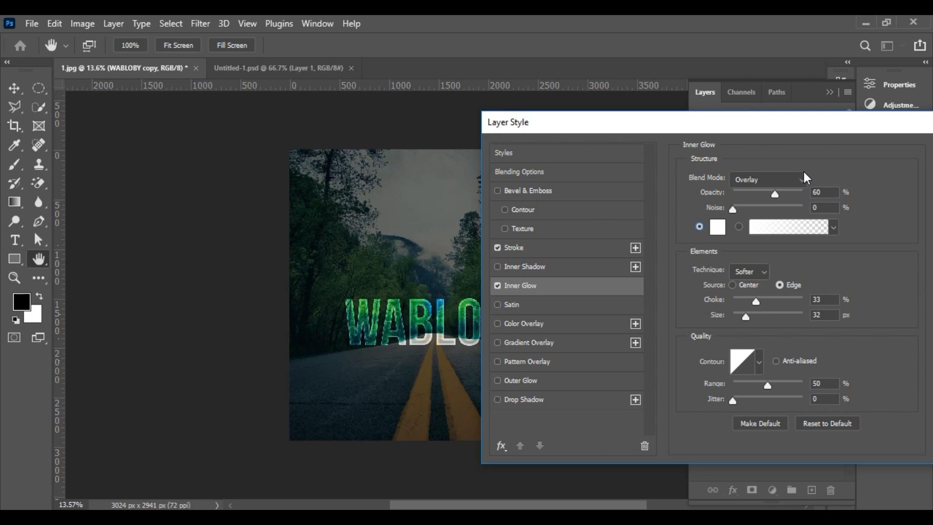
drag(777, 196, 815, 209)
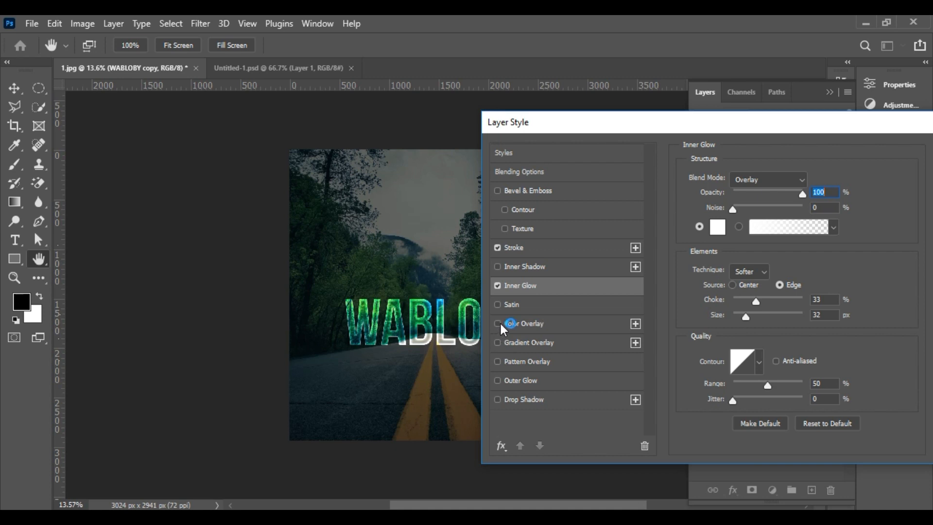
Enable the Outer Glow effect on the WABLOBY copy layer
click(496, 381)
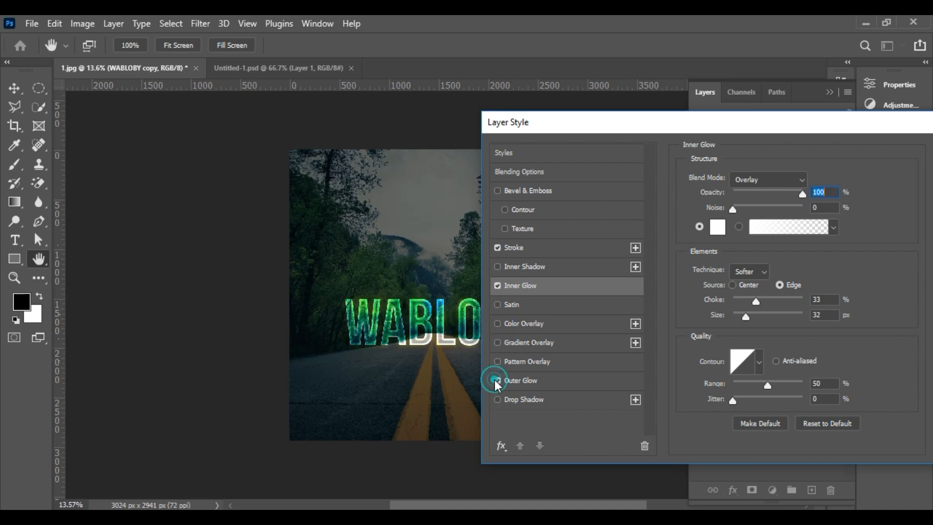
click(496, 381)
click(496, 381)
Set the inner glow's choke to about 54% and size to about 27 px, and apply the layer style
drag(731, 209, 758, 219)
drag(761, 238, 736, 233)
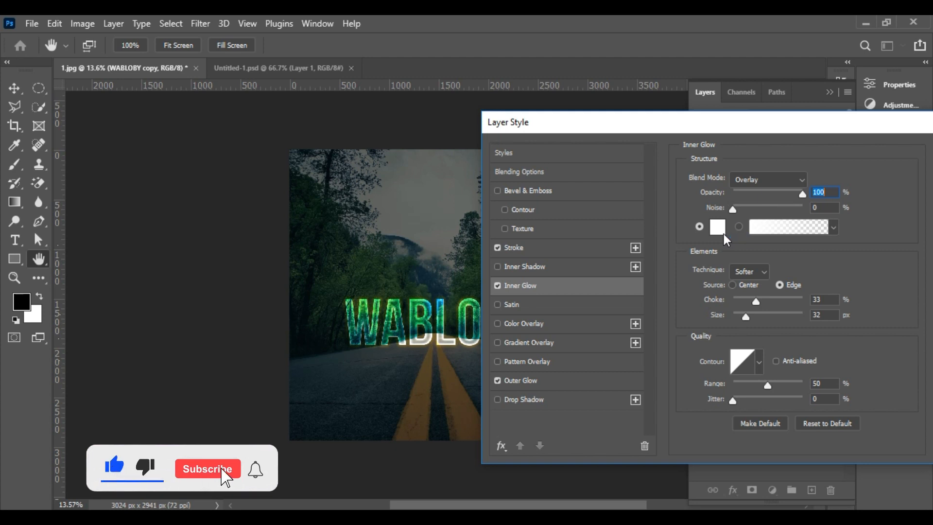
key(Tab)
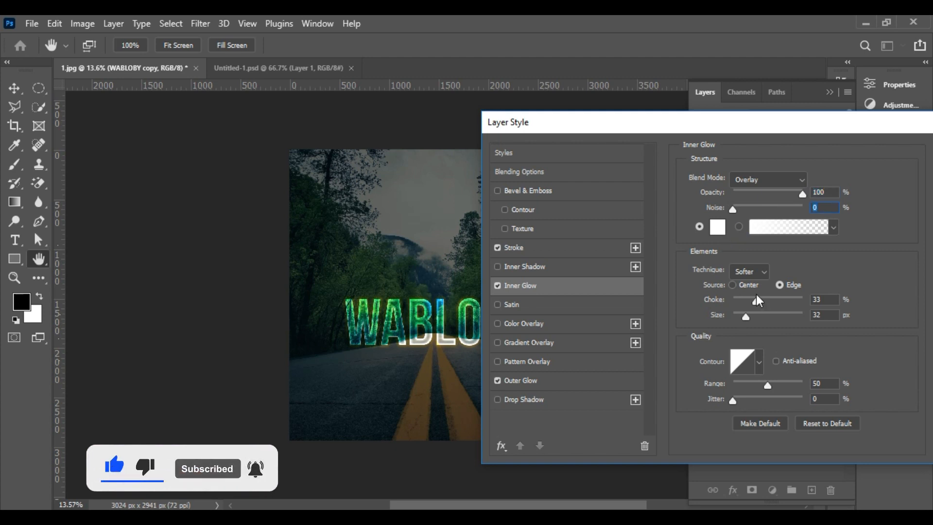
mouse_move(757, 304)
mouse_down()
mouse_move(784, 307)
mouse_move(744, 295)
mouse_move(772, 303)
mouse_move(740, 307)
mouse_move(755, 317)
mouse_move(745, 309)
mouse_up()
click(748, 315)
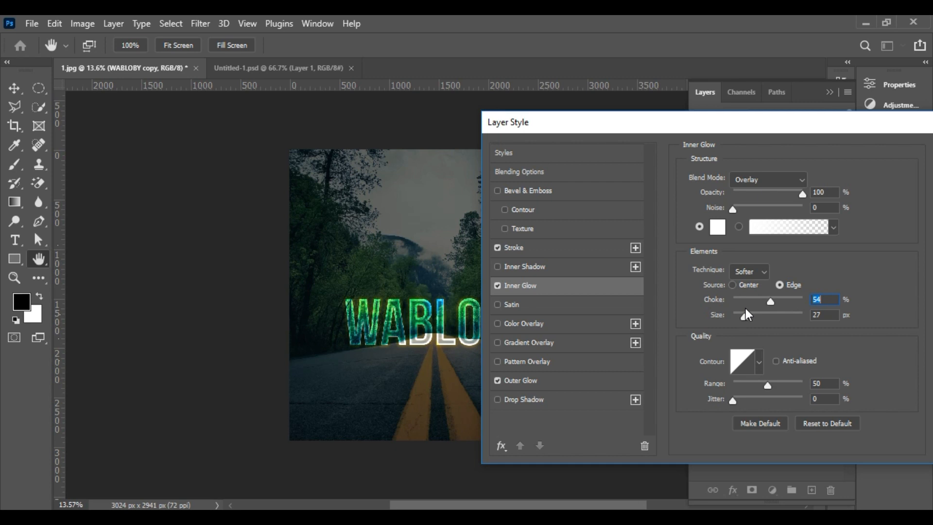
drag(746, 308, 745, 309)
drag(739, 127, 586, 122)
click(831, 146)
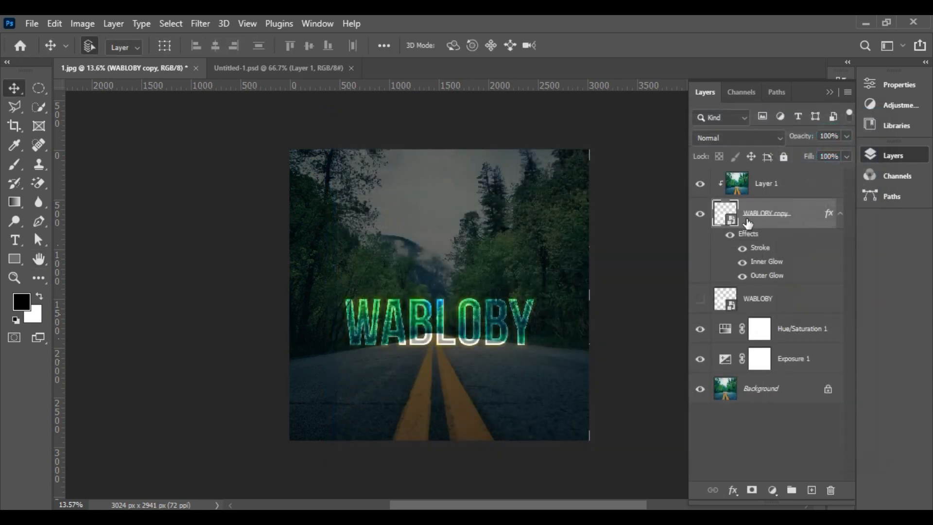
Show the original WABLOBY layer and move its white text straight down until it sits directly beneath the image-filled text
click(700, 300)
click(763, 309)
key(Down)
key(Down)
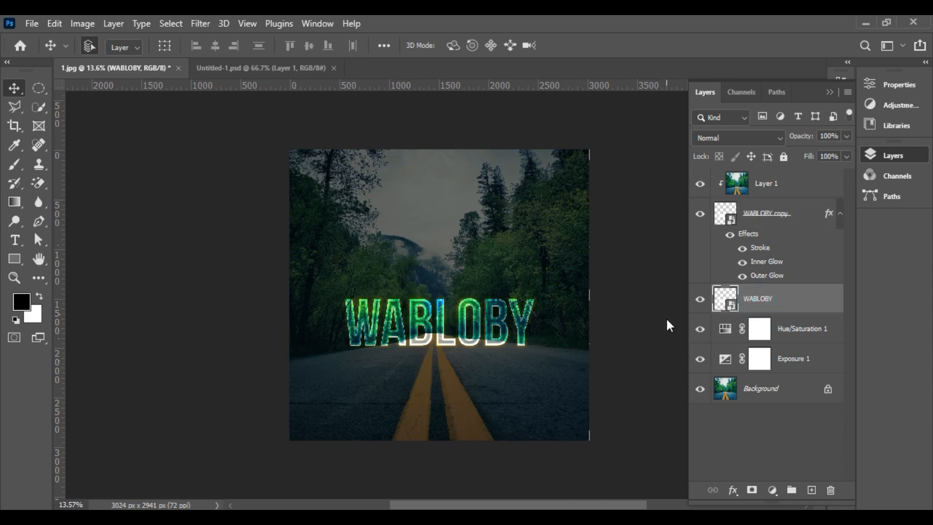
key(shift+Down)
key(shift+Down)
key(shift+Down)
key(shift+Down)
key(shift+Down)
key(shift+Down)
key(shift+Down)
key(shift+Down)
key(shift+Down)
key(shift+Down)
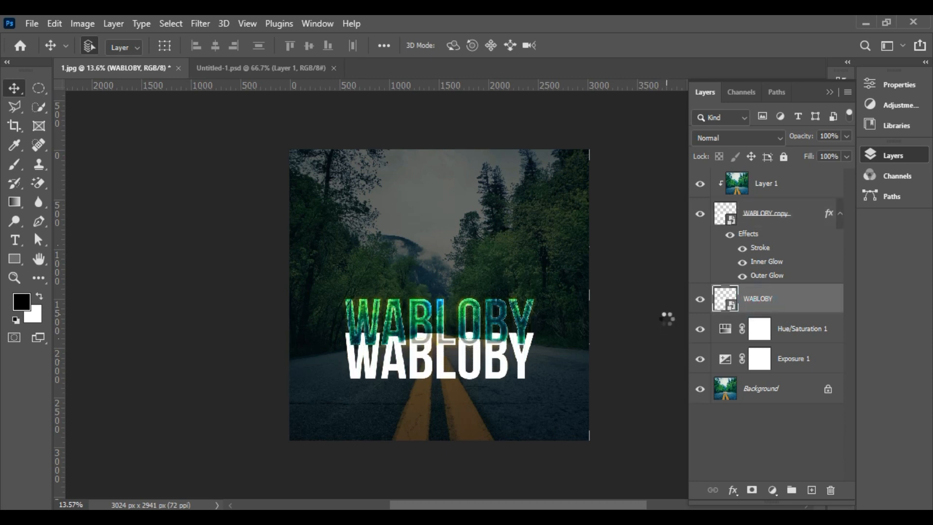
key(shift+Down)
key(shift+Down)
key(shift+Down)
key(shift+Down)
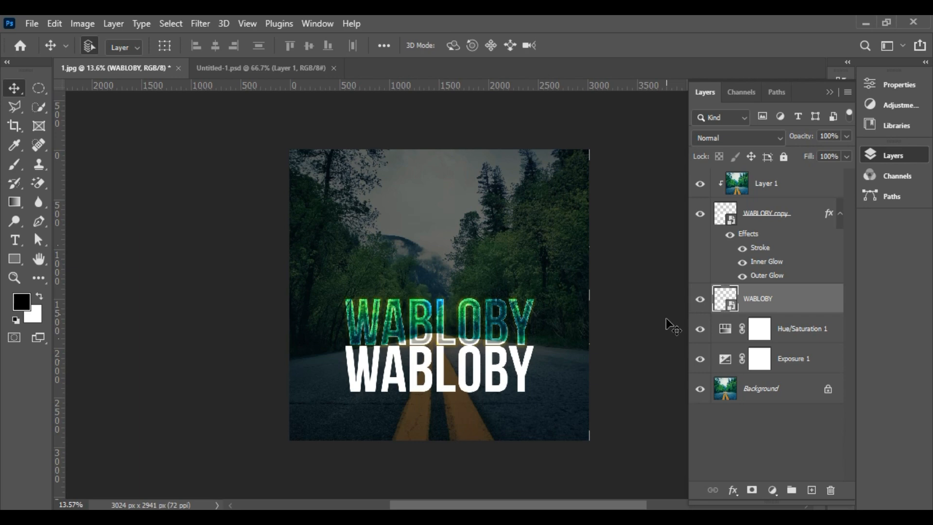
Flip the white WABLOBY text layer vertically to form a mirrored reflection beneath the image-filled text
click(53, 25)
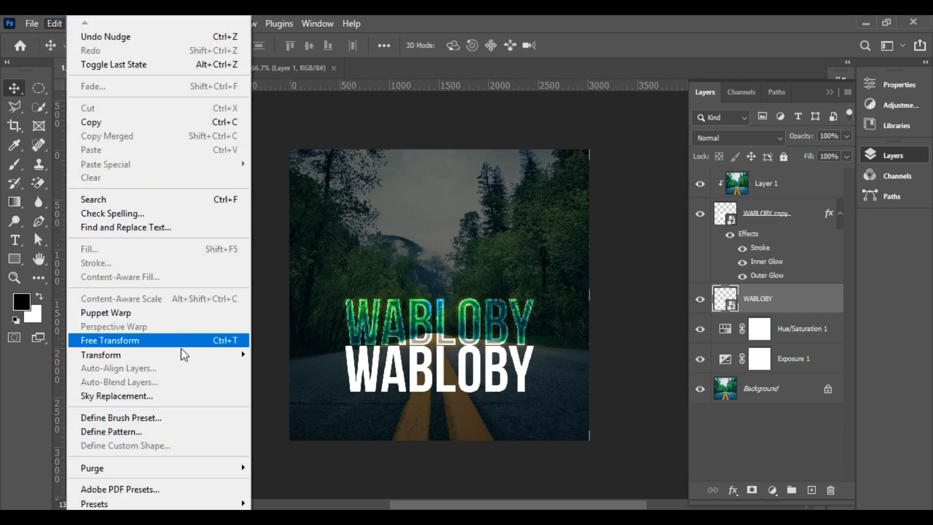
mouse_move(190, 356)
click(287, 356)
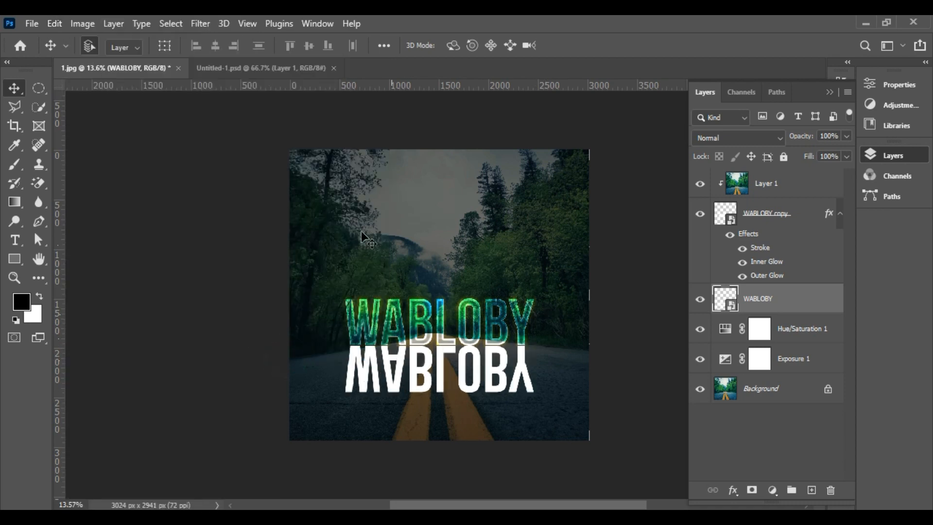
Apply a Perspective transform to the flipped text, flaring its lower edge outward on both sides to about 130% width
key(ctrl+t)
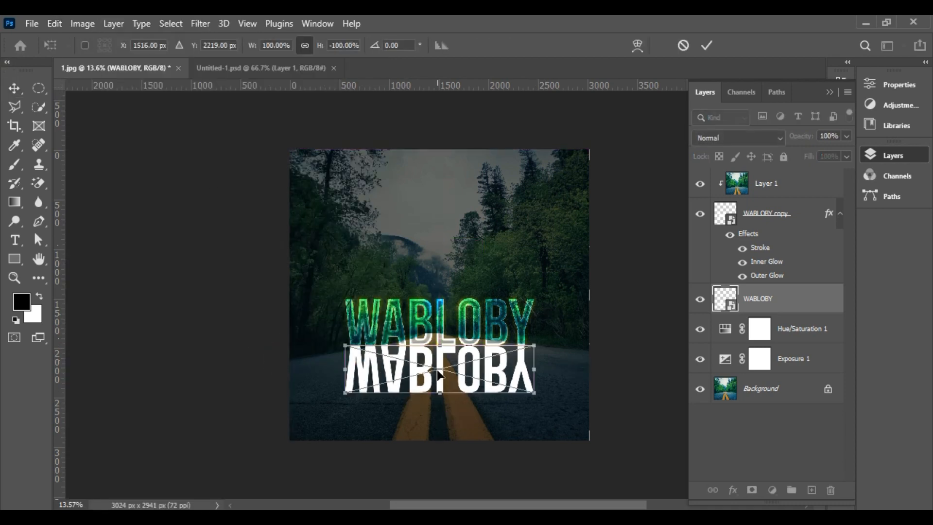
right_click(439, 376)
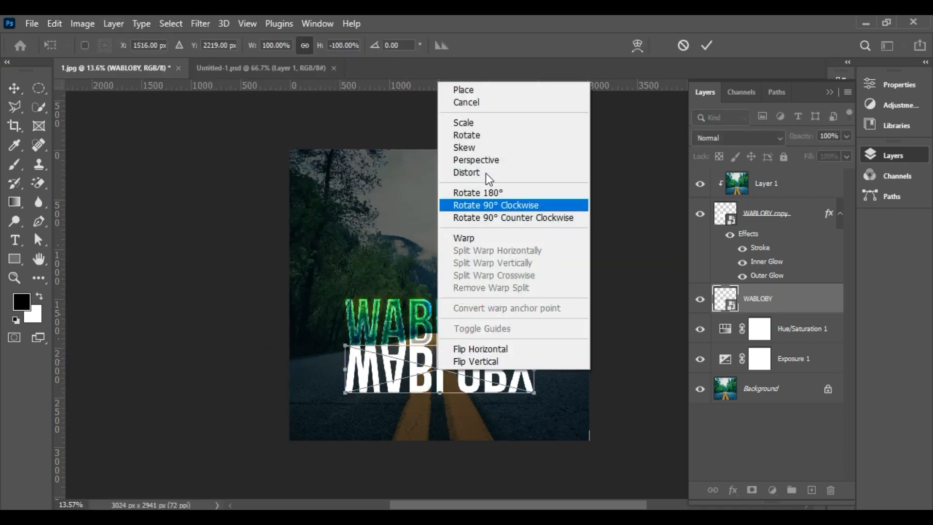
click(487, 160)
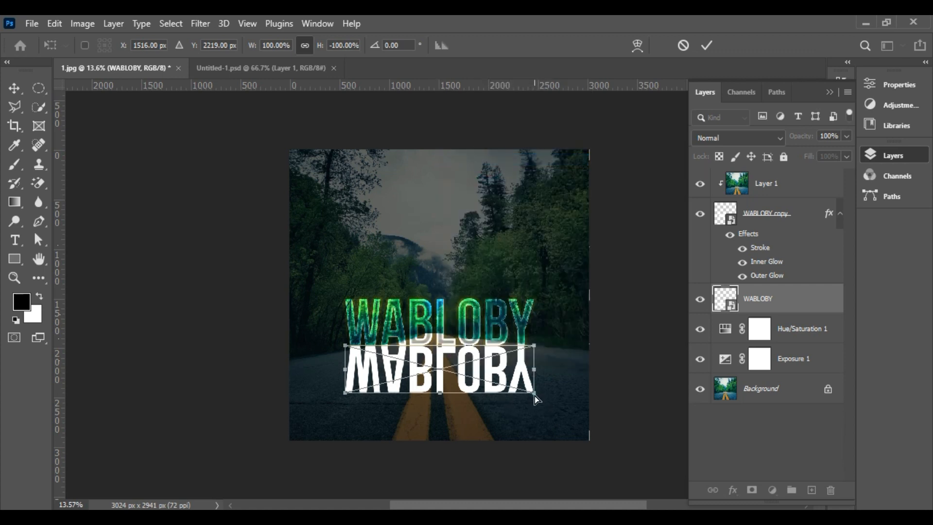
drag(534, 396, 564, 404)
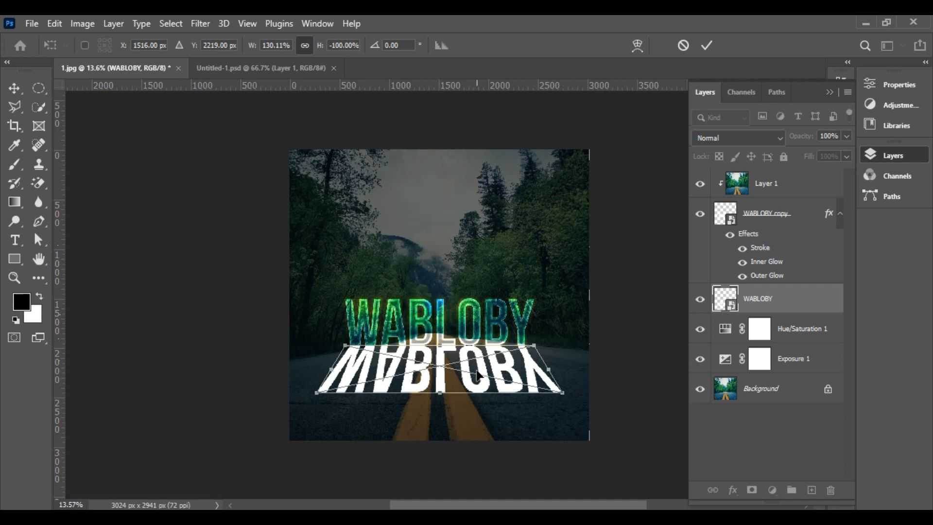
Distort the reflection by raising its lower edge to about 89% height, and apply the transform
right_click(479, 375)
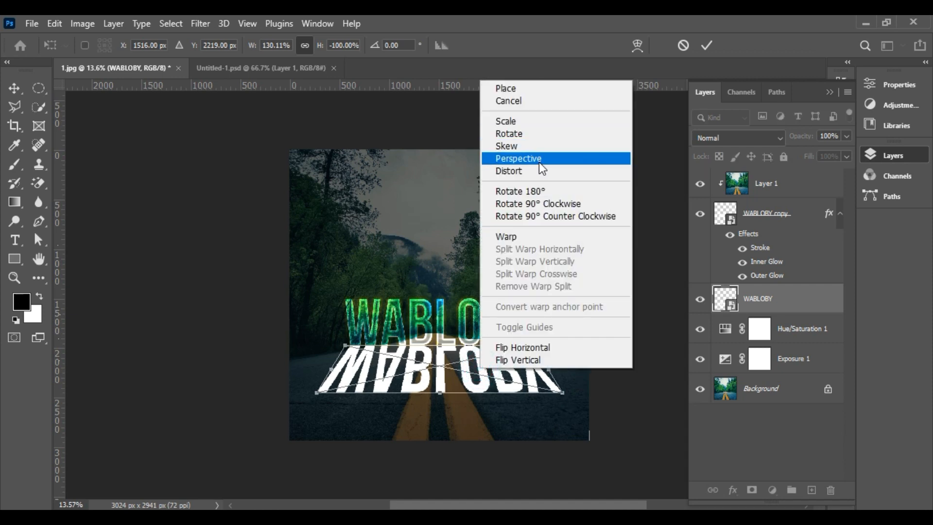
click(543, 170)
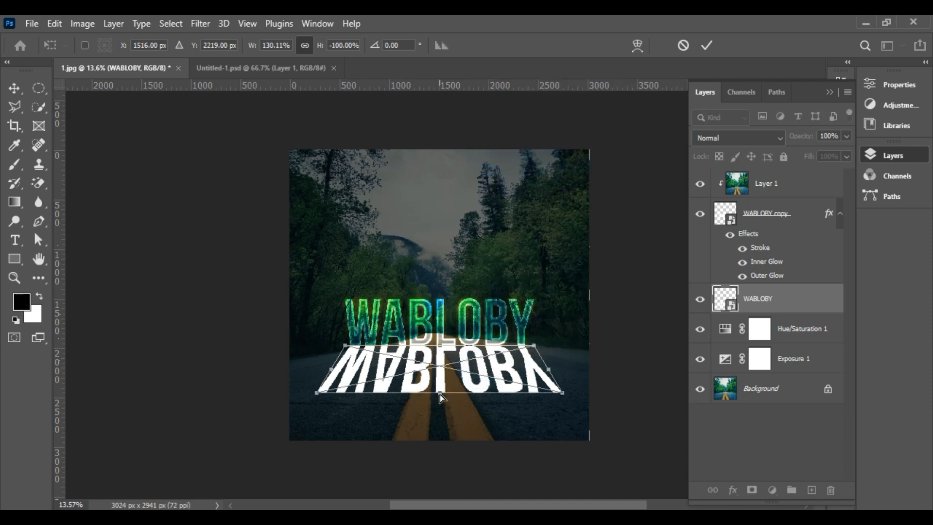
drag(440, 394, 441, 390)
right_click(441, 374)
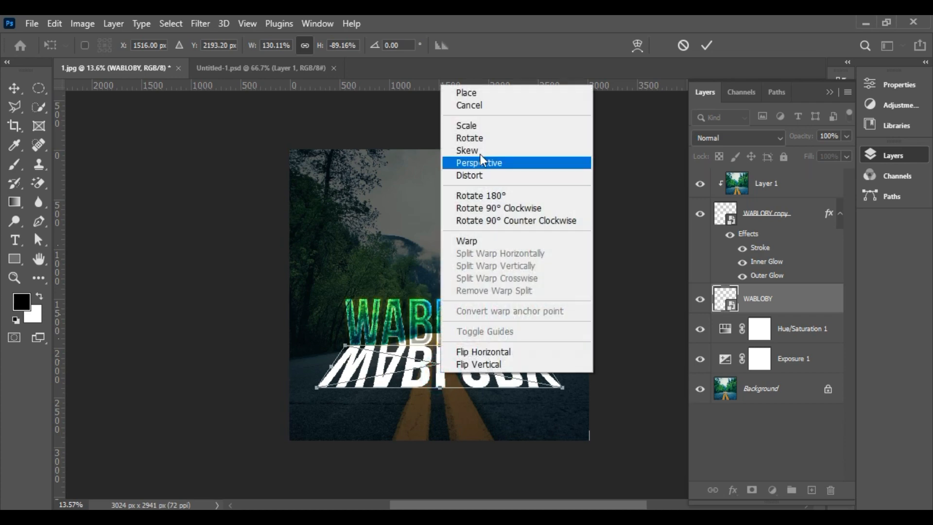
click(480, 162)
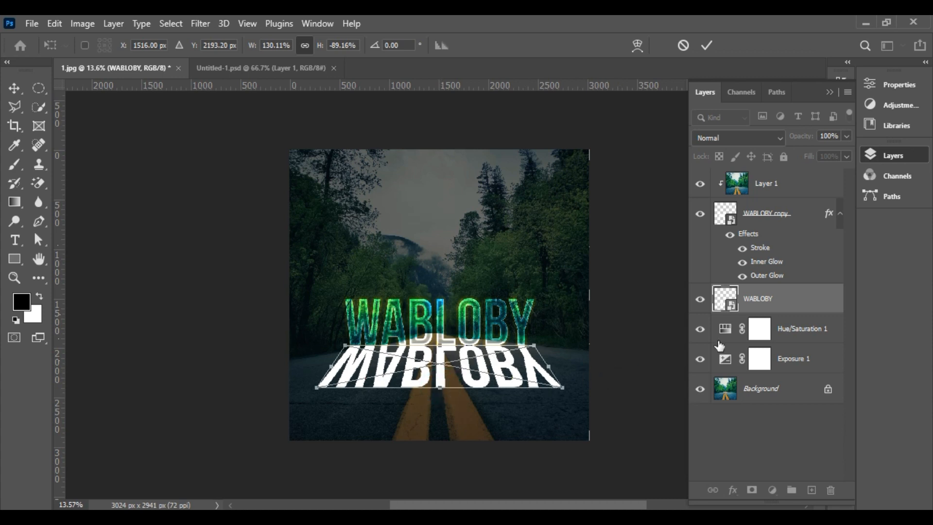
key(Return)
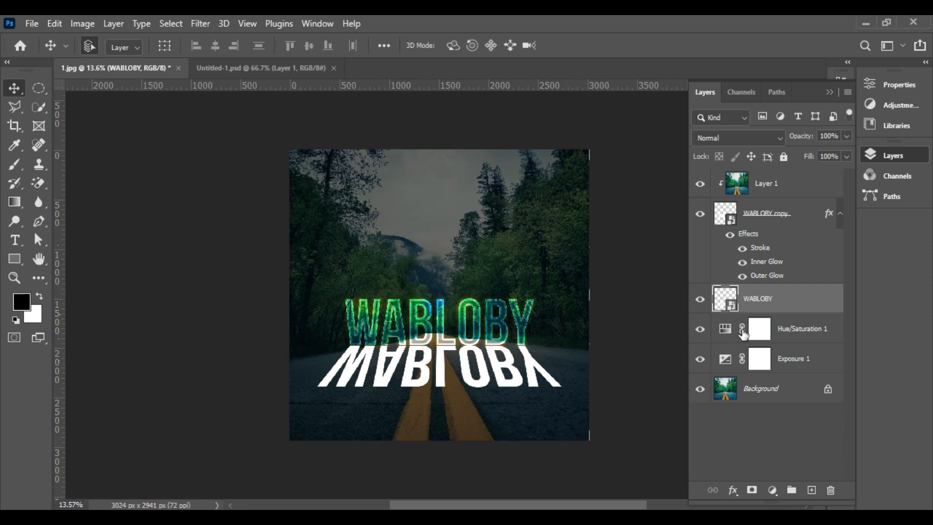
Set the Gradient tool to the Black, White preset from the Basics group, keeping the WABLOBY layer selected
click(768, 303)
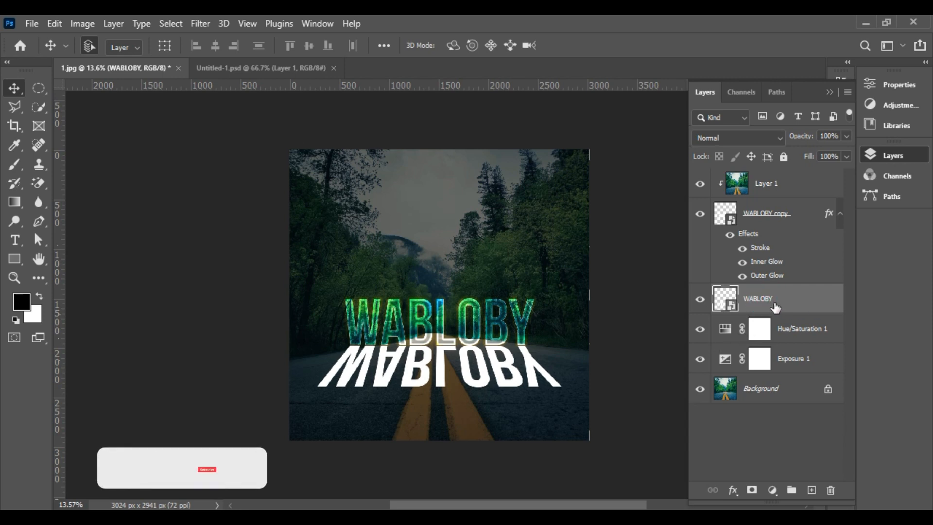
click(769, 304)
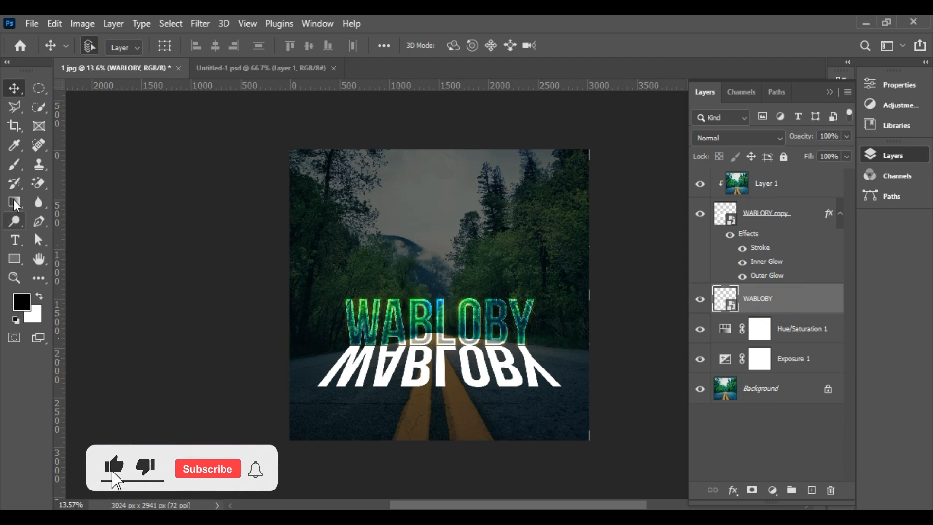
key(g)
click(100, 47)
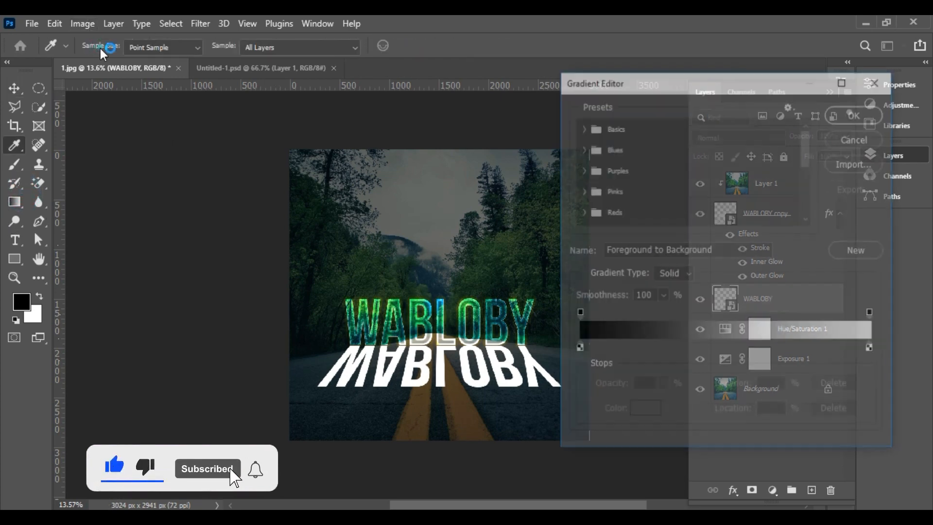
click(579, 127)
click(648, 149)
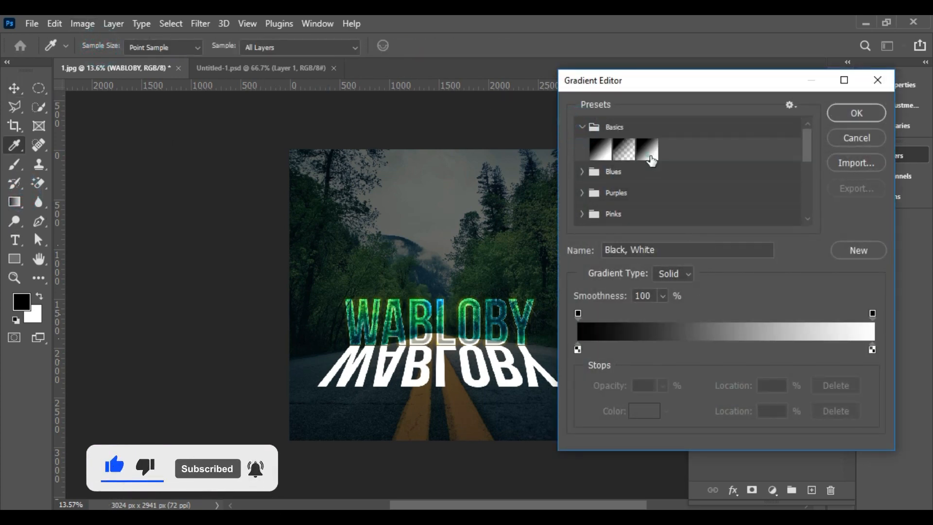
click(867, 115)
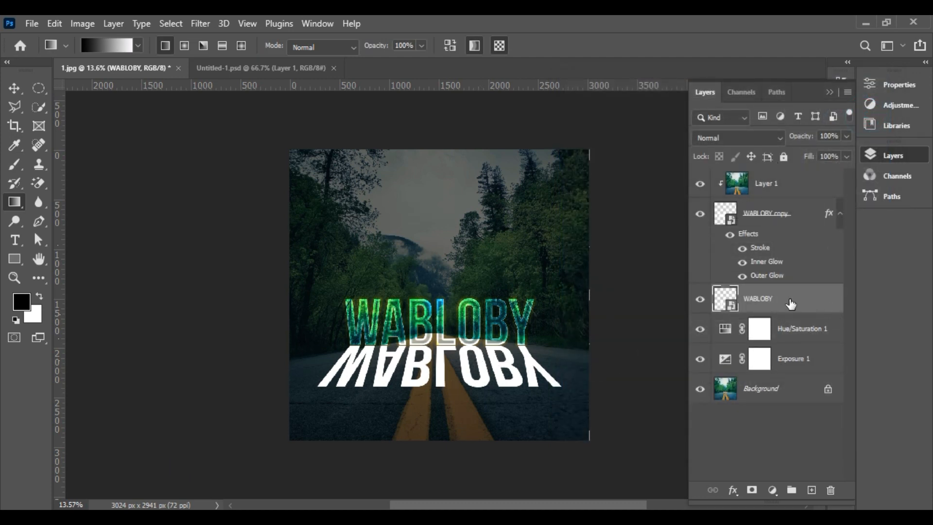
Set the WABLOBY reflection layer to Overlay blending and apply a Gaussian Blur with a radius of about 2 pixels
click(761, 134)
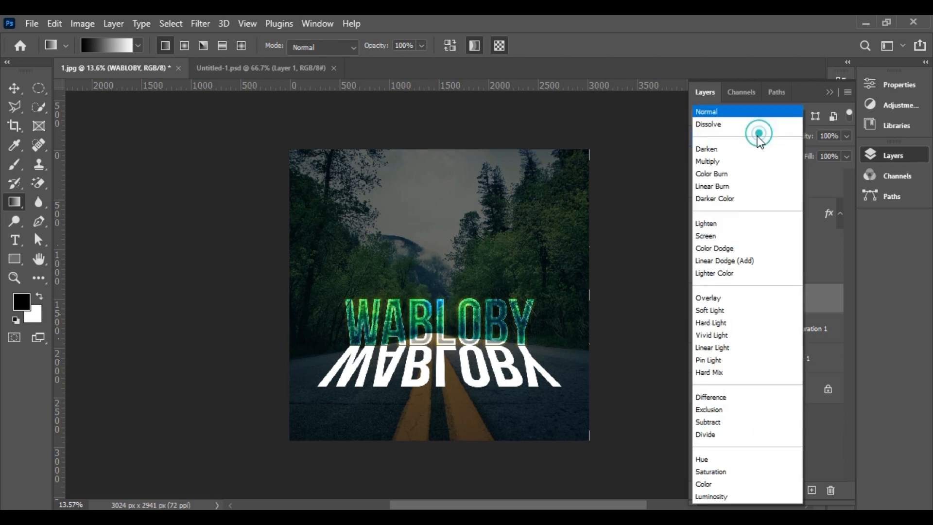
click(719, 298)
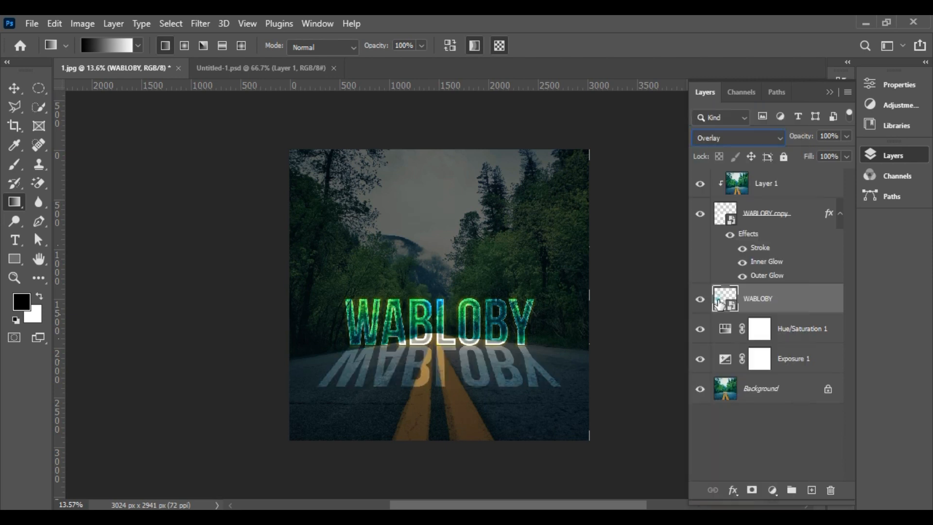
click(176, 28)
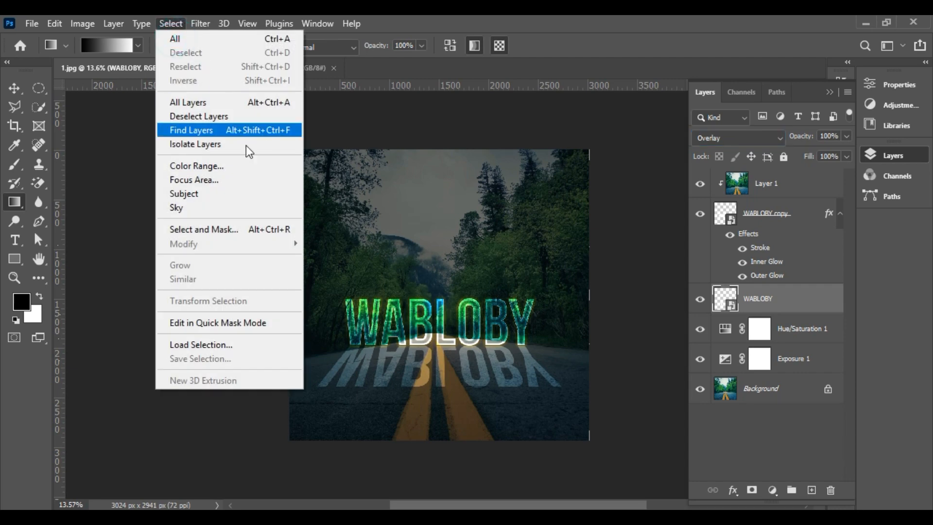
mouse_move(199, 26)
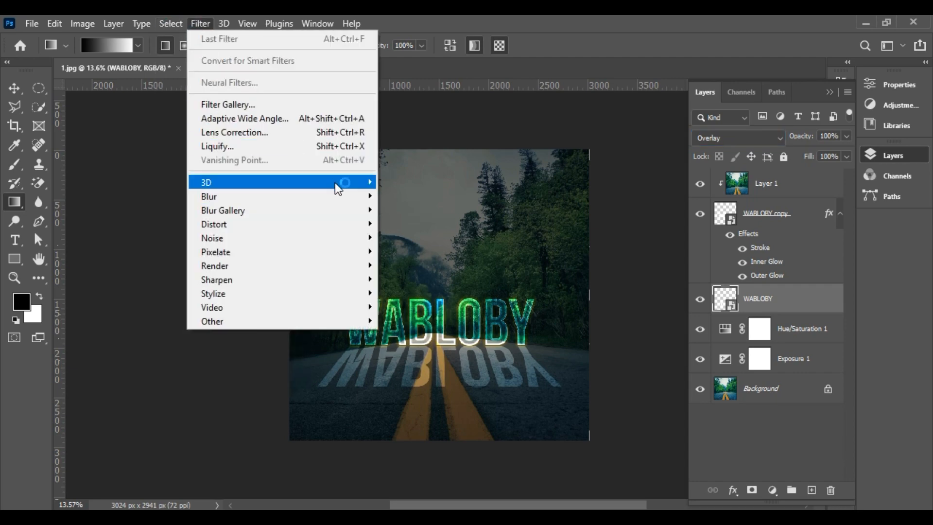
mouse_move(346, 196)
click(427, 252)
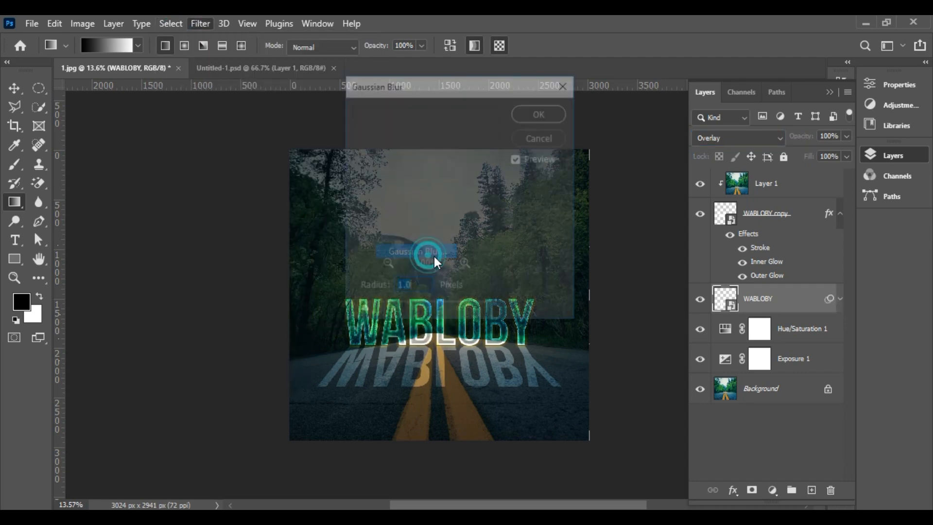
text(2.)
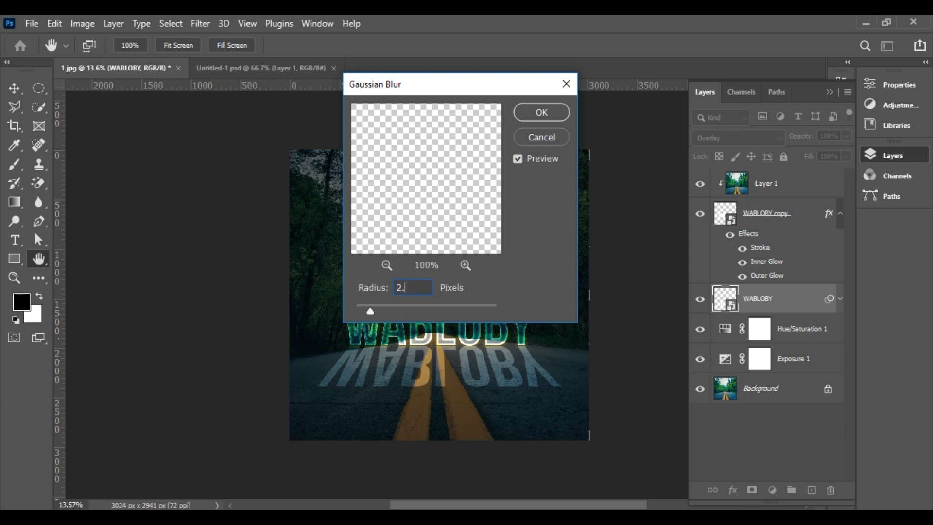
key(Return)
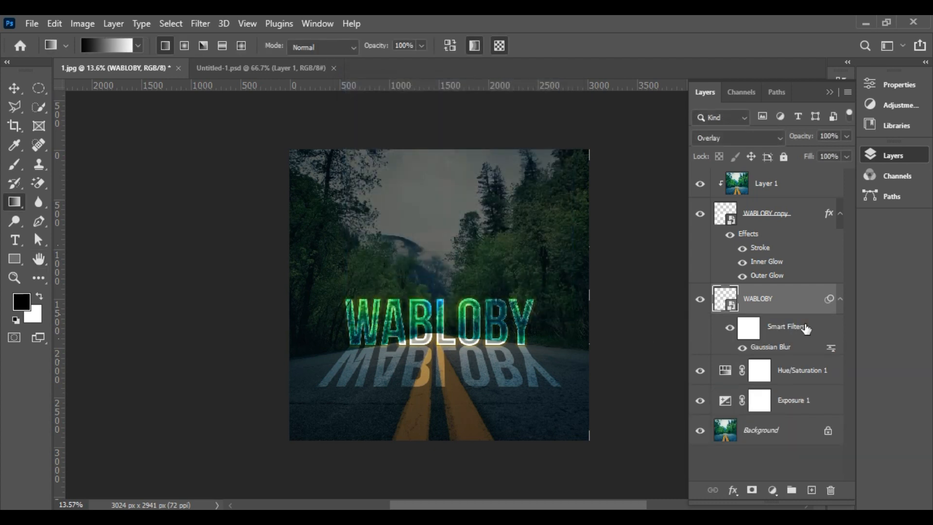
Duplicate the blurred WABLOBY reflection layer and add a layer mask to the duplicate
key(ctrl+j)
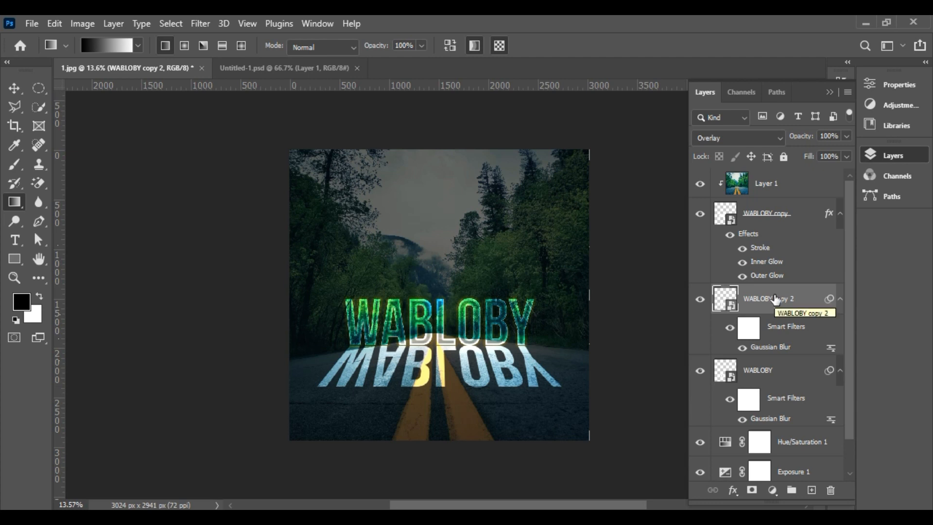
click(752, 490)
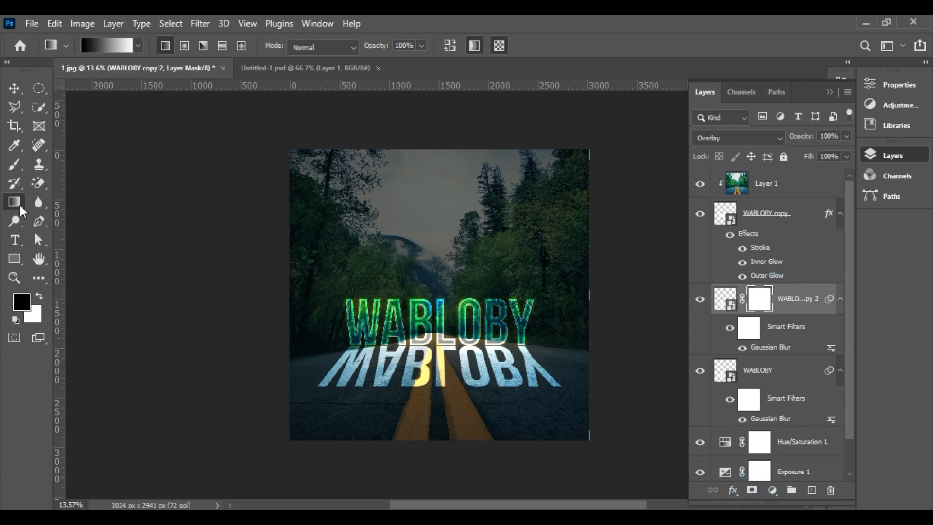
Fade the lower part of the duplicated reflection by drawing a linear Black, White gradient upward on its mask, and reselect the layer itself
click(21, 204)
click(124, 45)
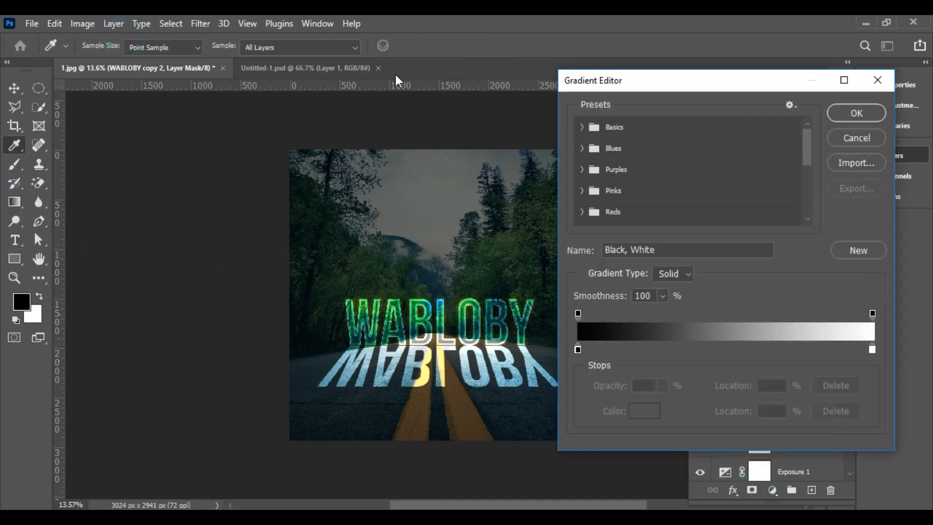
click(582, 127)
click(647, 149)
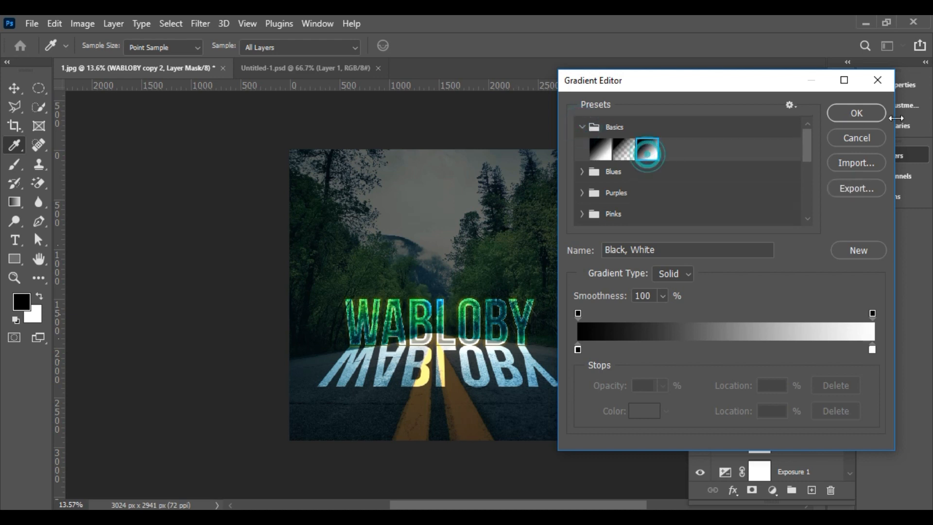
click(884, 114)
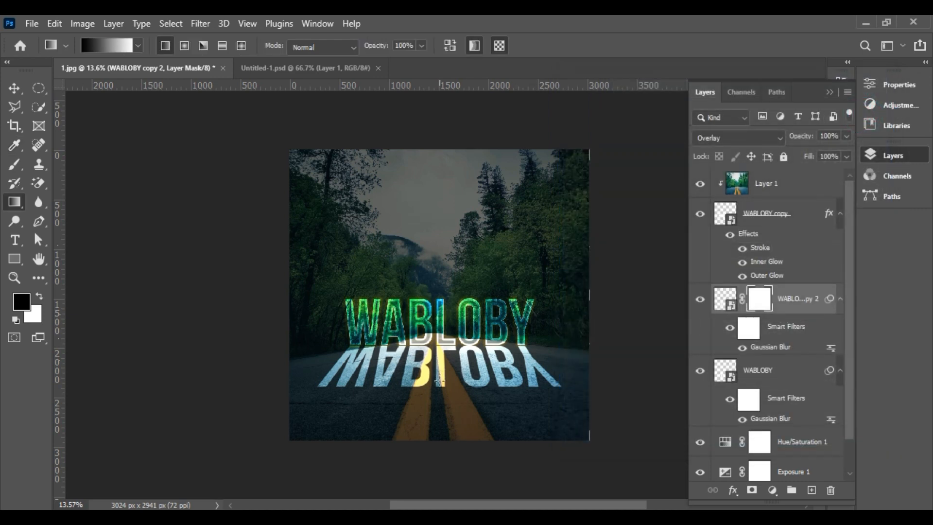
drag(443, 382, 442, 349)
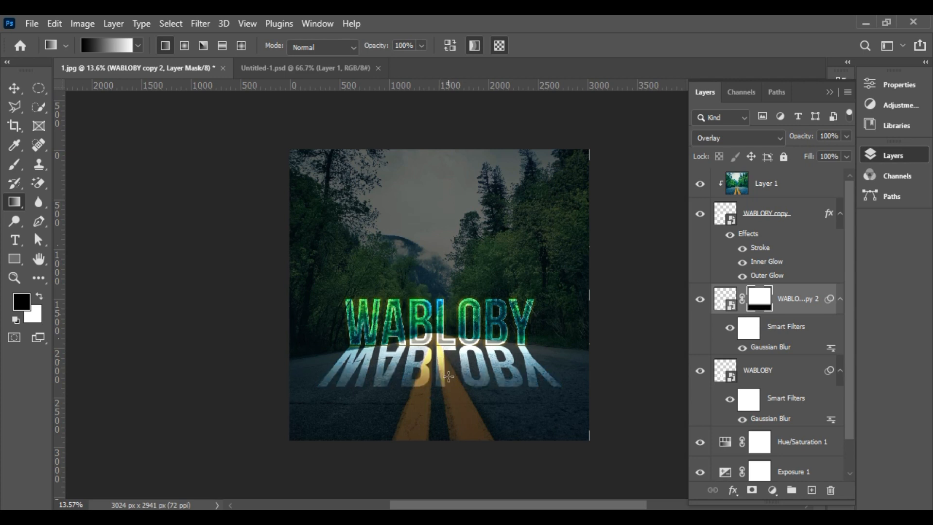
click(812, 302)
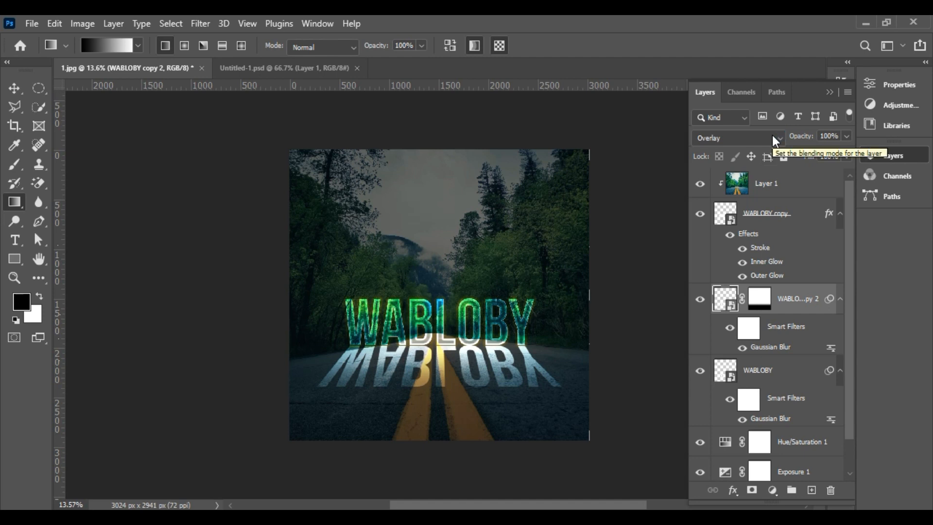
Examine the glowing text and its road reflection up close, and review the layer stack down to the background
click(831, 91)
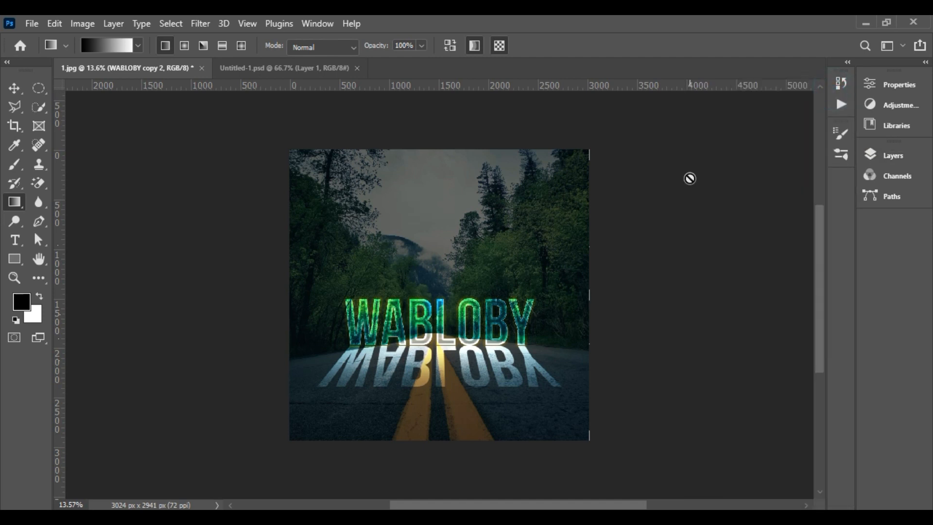
key(z)
drag(280, 147, 547, 409)
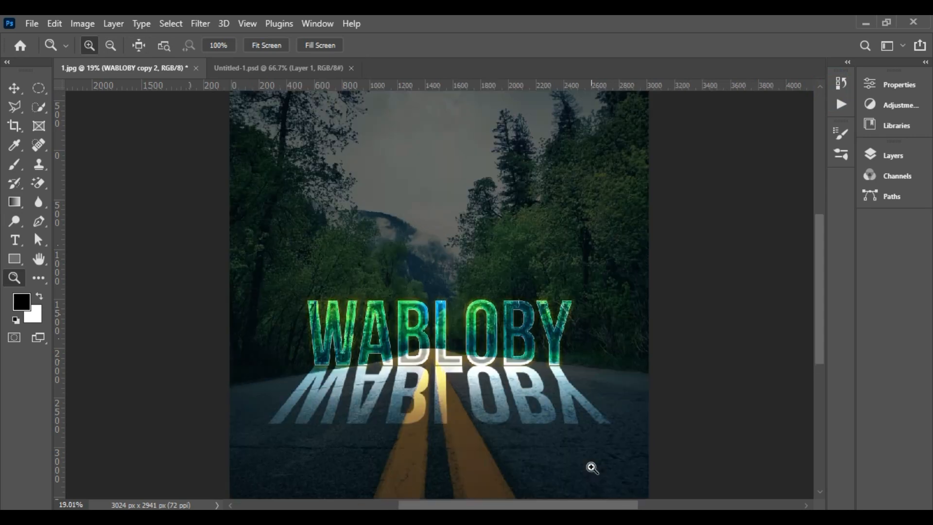
key(ctrl+minus)
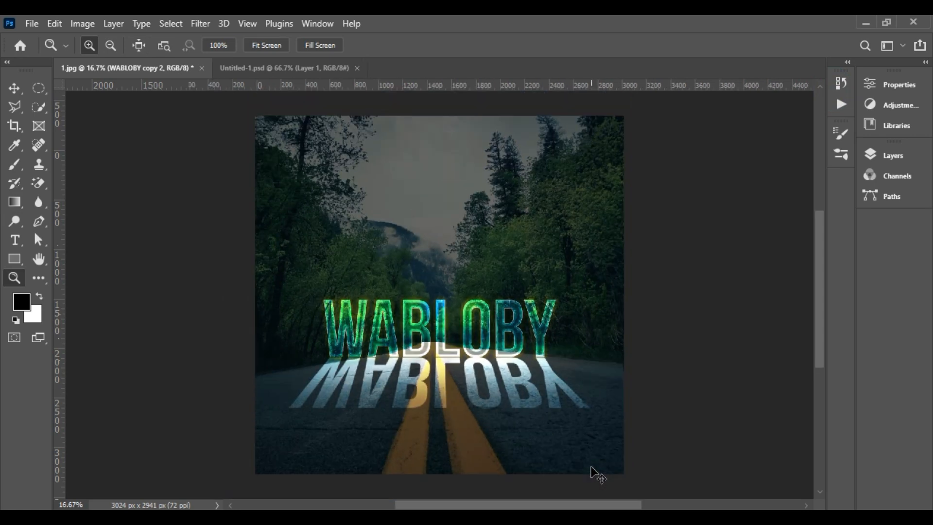
key(F7)
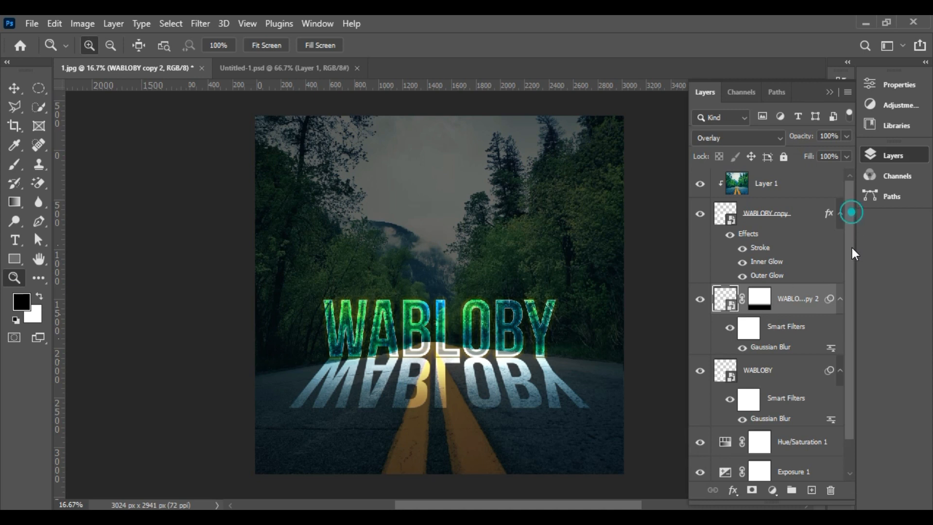
scroll(847, 275, down, 1)
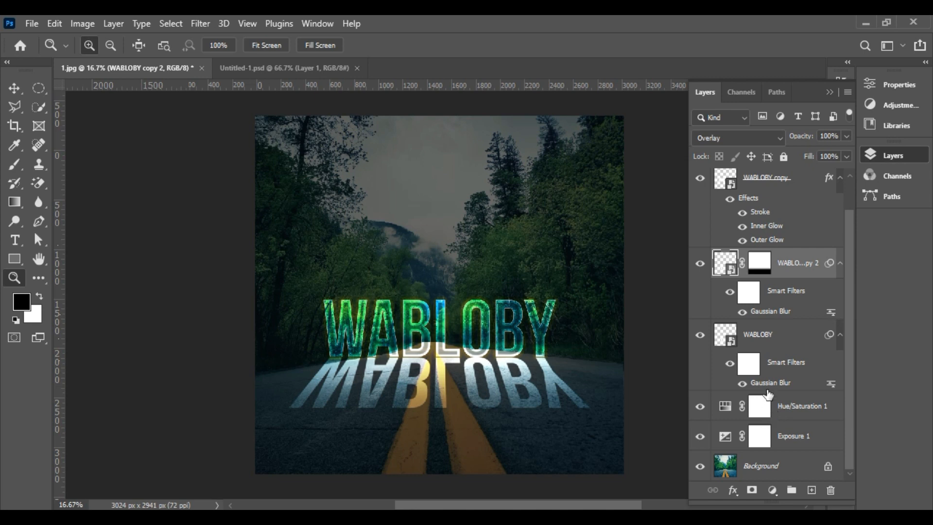
Refine the Inner Glow of the WABLOBY copy text layer to a choke of 48% and a size of 10 px
drag(848, 356, 848, 319)
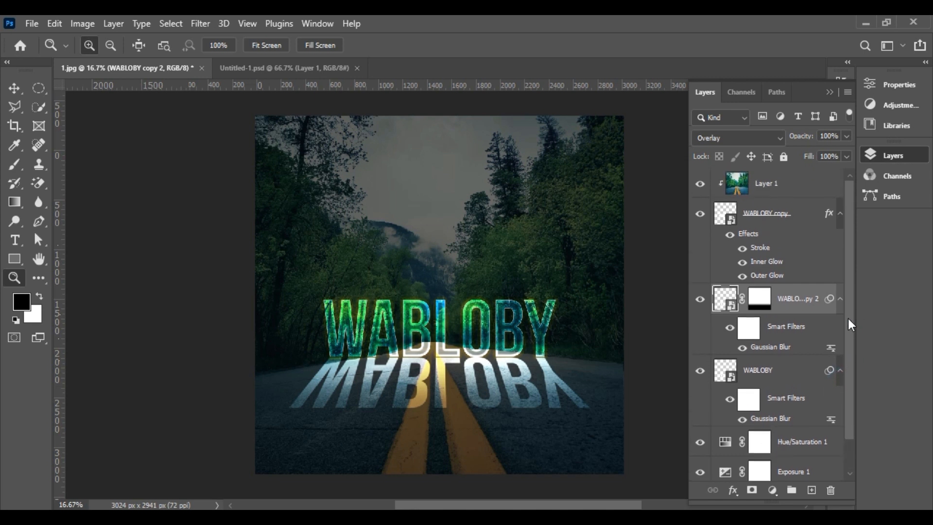
double_click(762, 261)
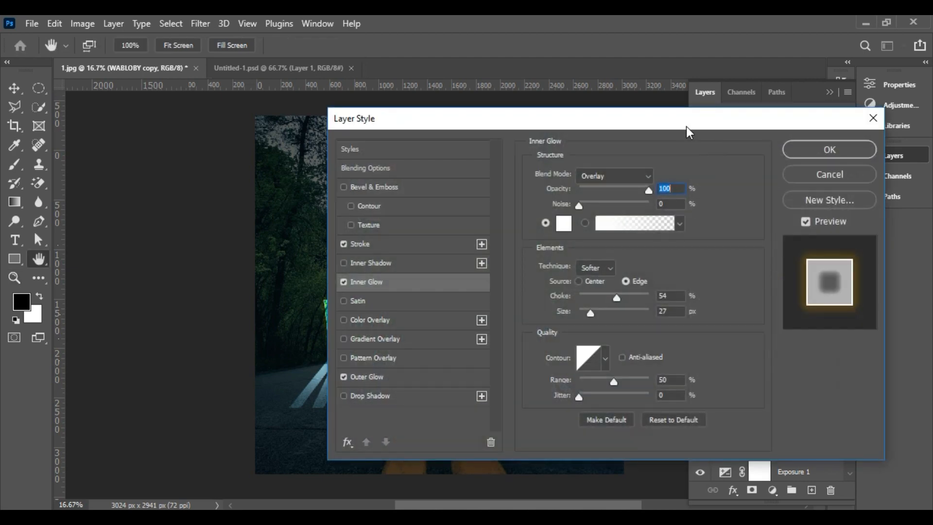
drag(659, 115, 734, 84)
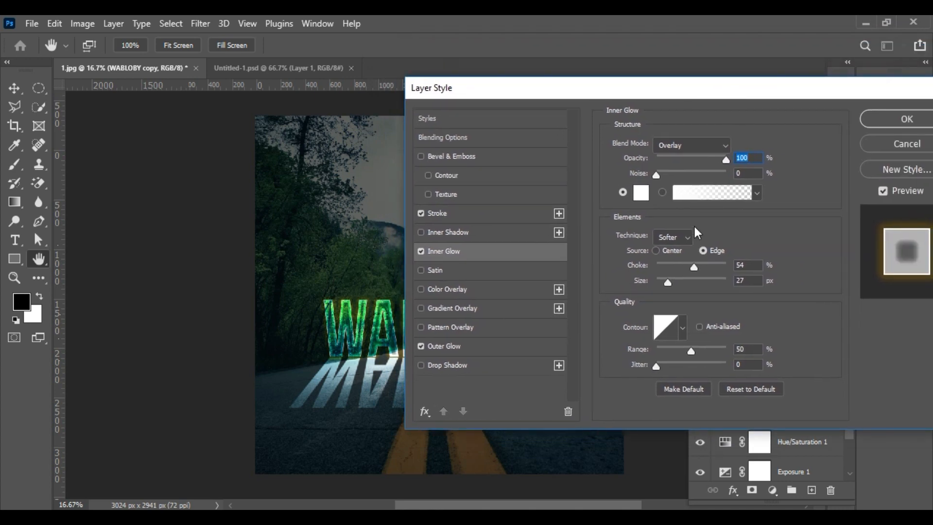
mouse_move(696, 265)
mouse_down()
mouse_move(666, 272)
mouse_move(680, 277)
mouse_move(678, 288)
mouse_move(652, 285)
mouse_move(690, 275)
mouse_up()
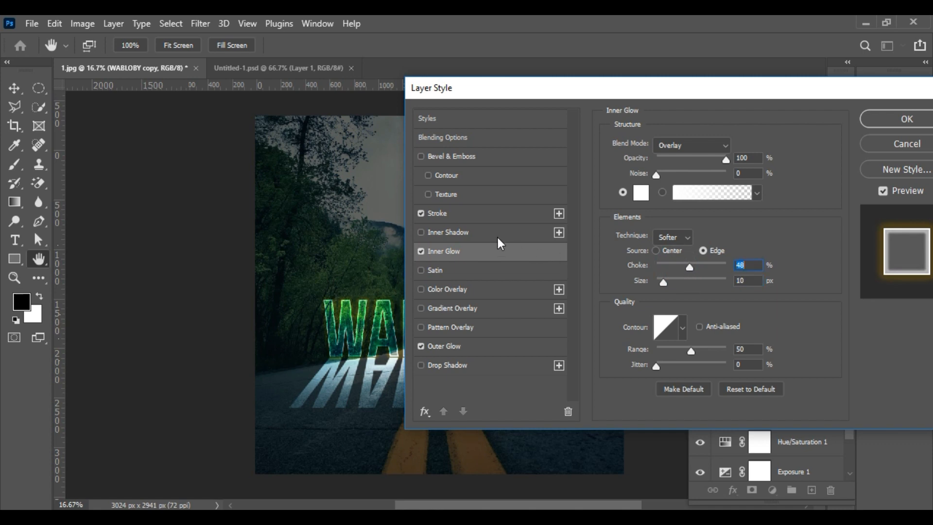
Add a Drop Shadow to the WABLOBY copy layer with Overlay blending, 100% opacity, 9 px distance, 20% spread and 35 px size
click(445, 343)
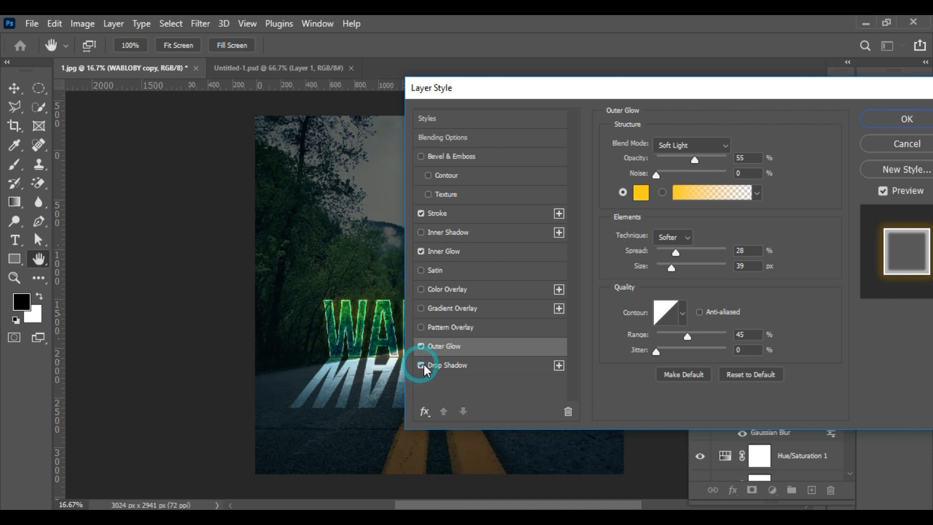
click(456, 364)
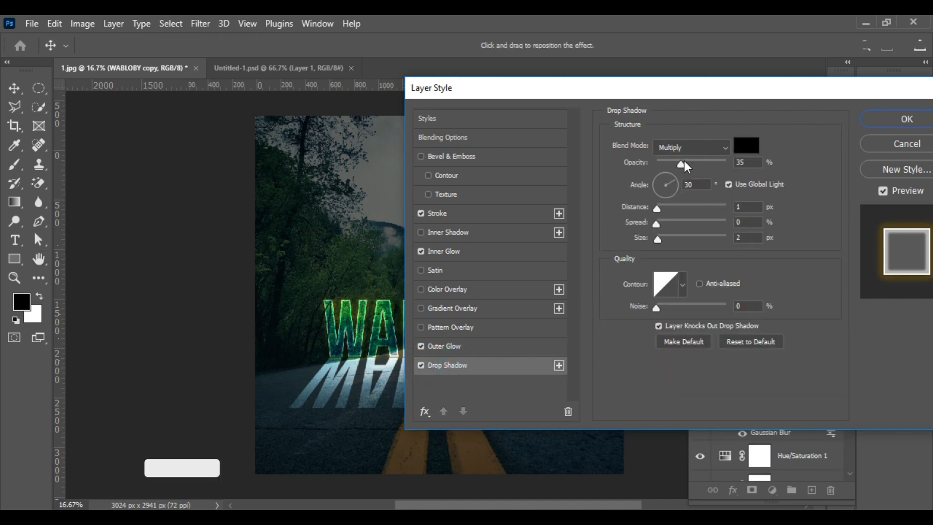
click(693, 147)
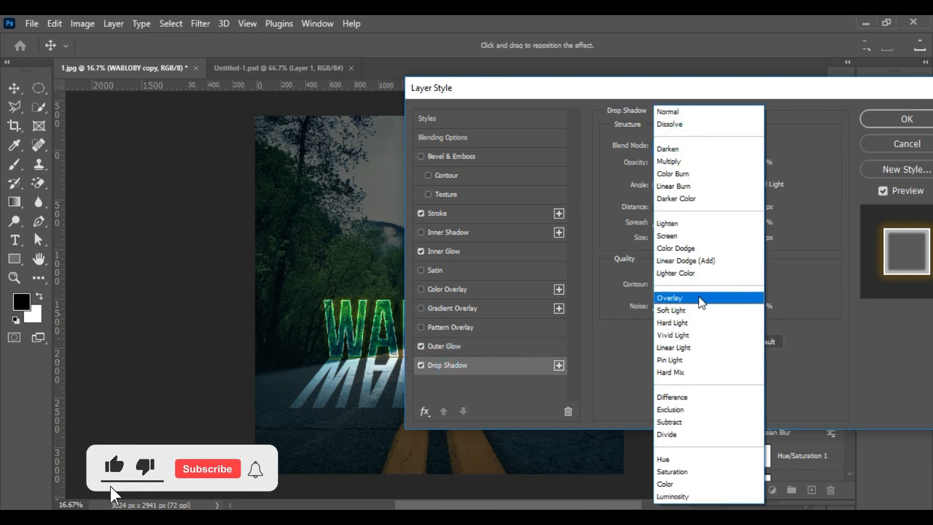
click(699, 297)
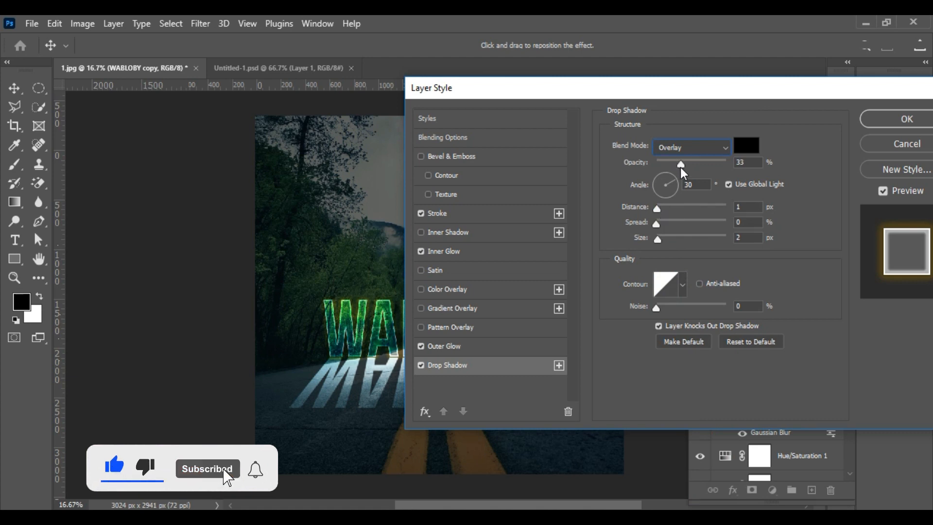
drag(680, 165, 742, 171)
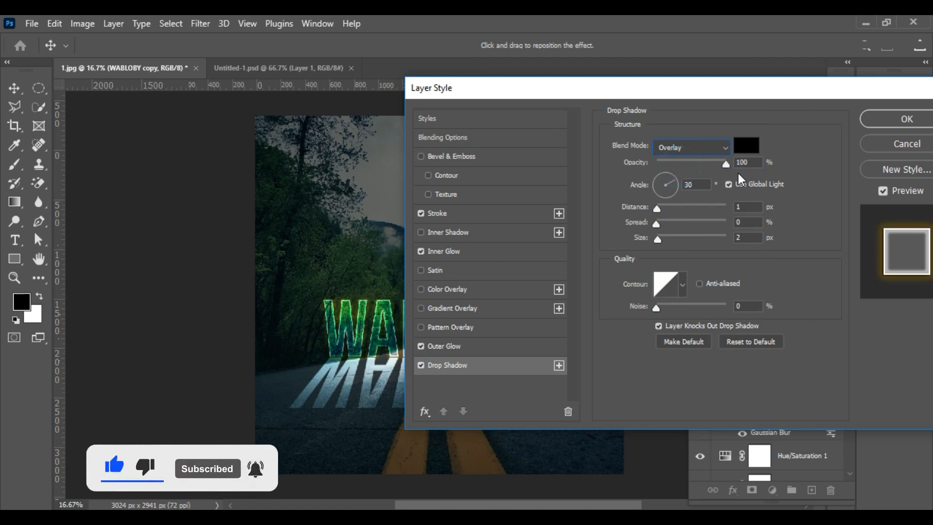
drag(652, 211, 672, 243)
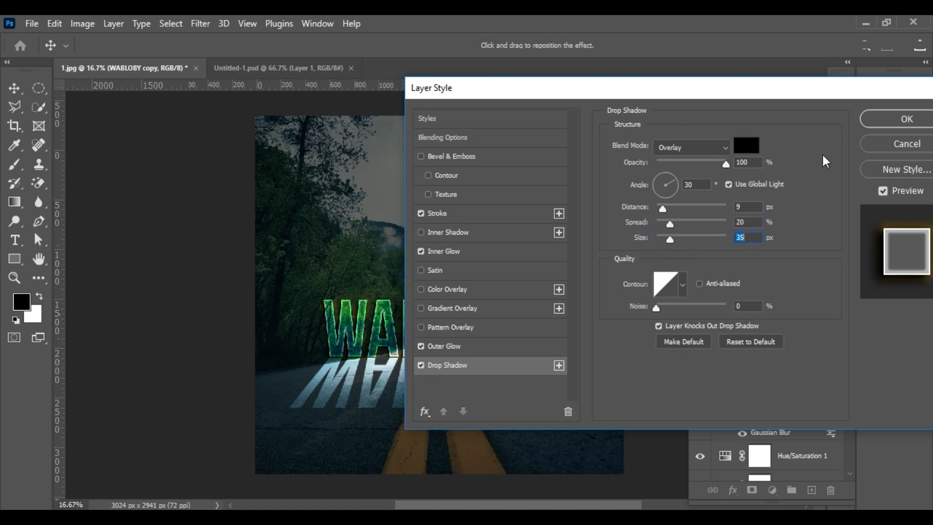
click(896, 121)
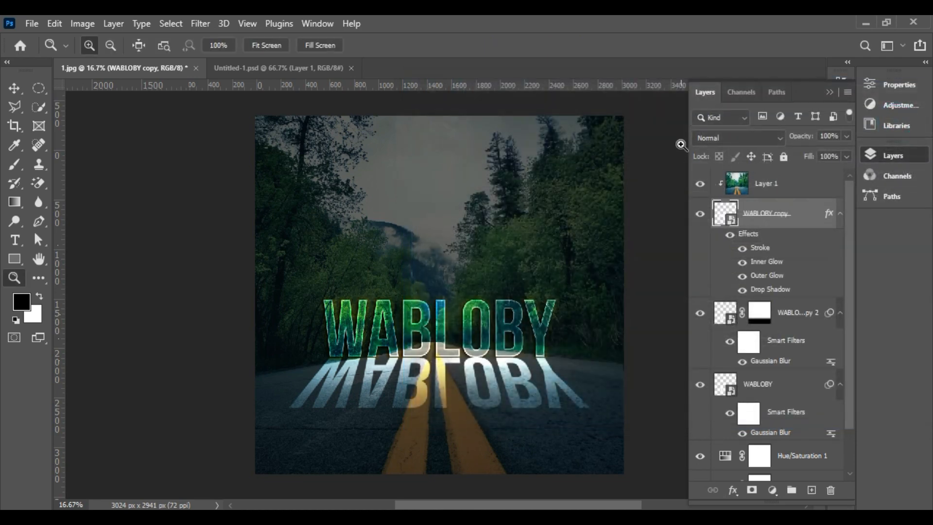